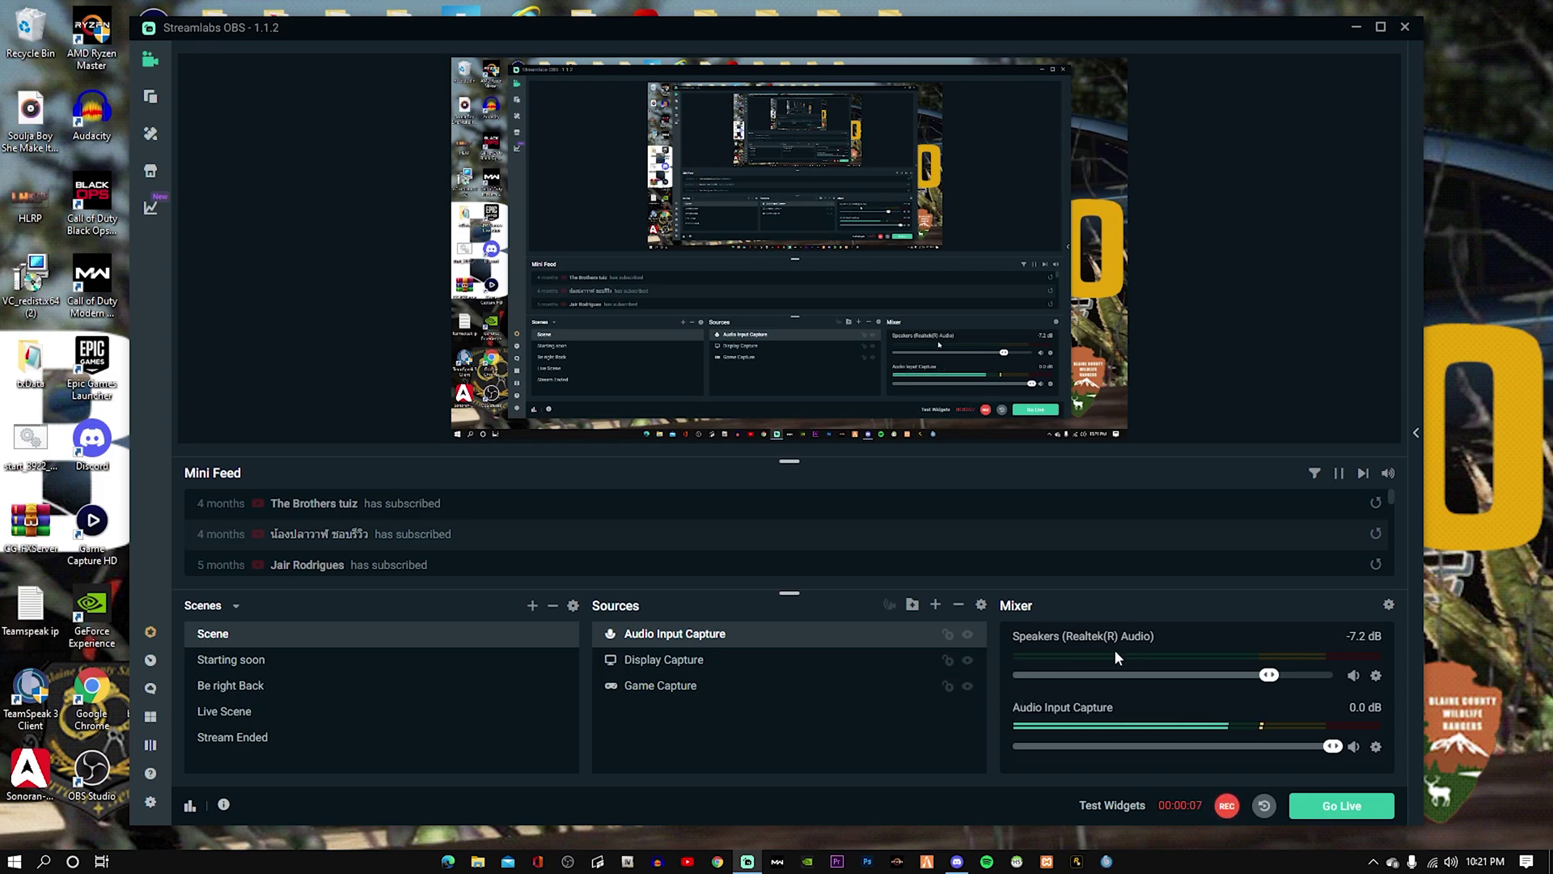
- Minimize Streamlabs OBS with Win+D to reveal the desktop
{"action": "key", "text": "super+d"}
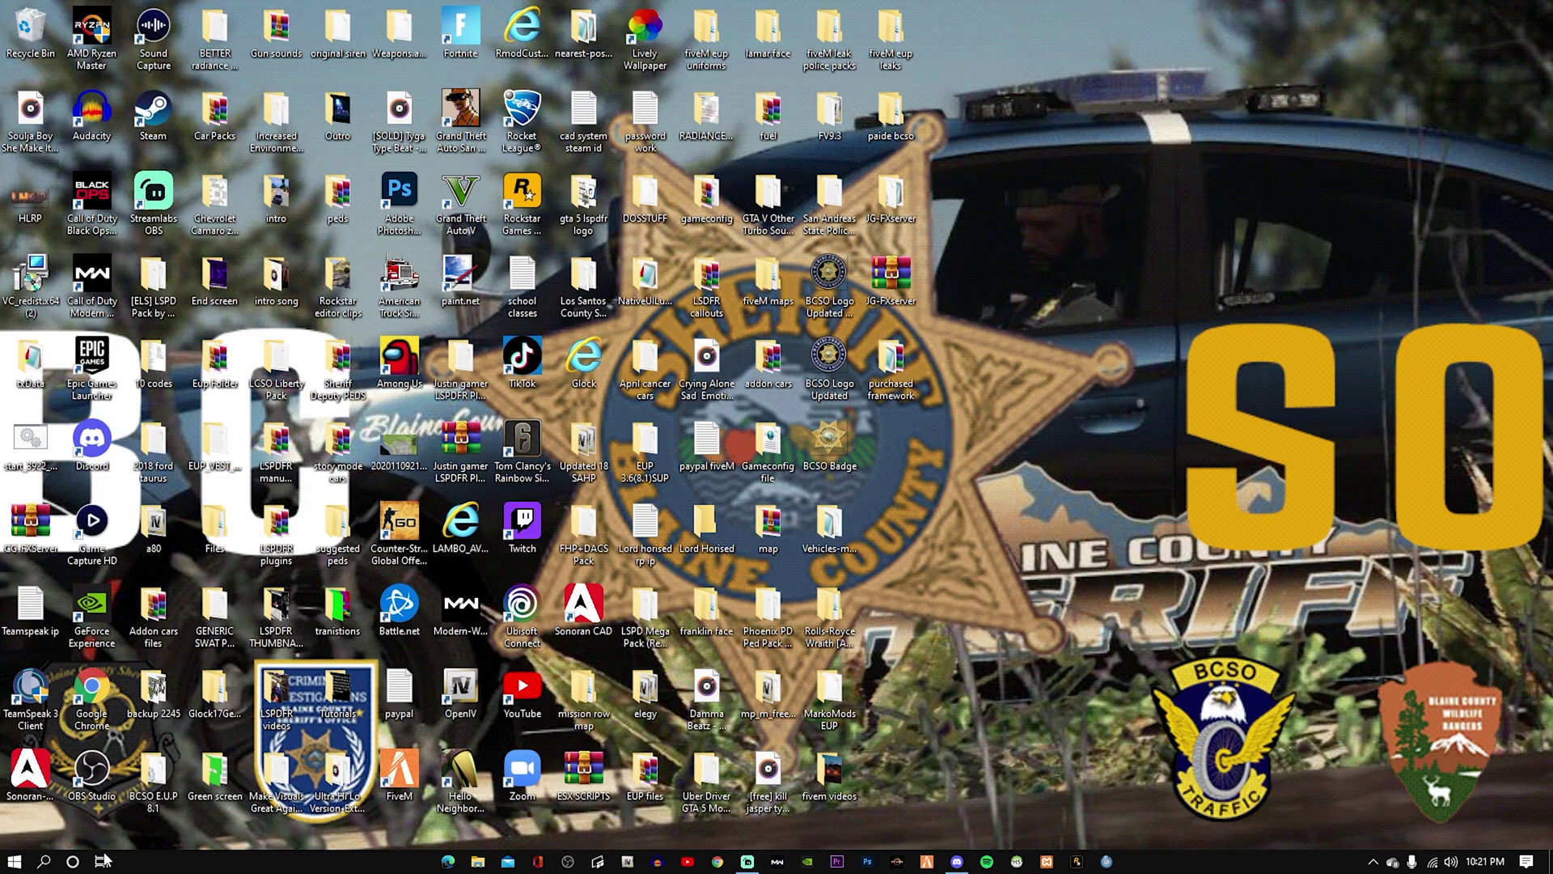
- Search for 'windows' and launch Windows Defender Firewall with Advanced Security
{"action": "left_click", "coordinate": [44, 861]}
{"action": "type", "text": "windowsa"}
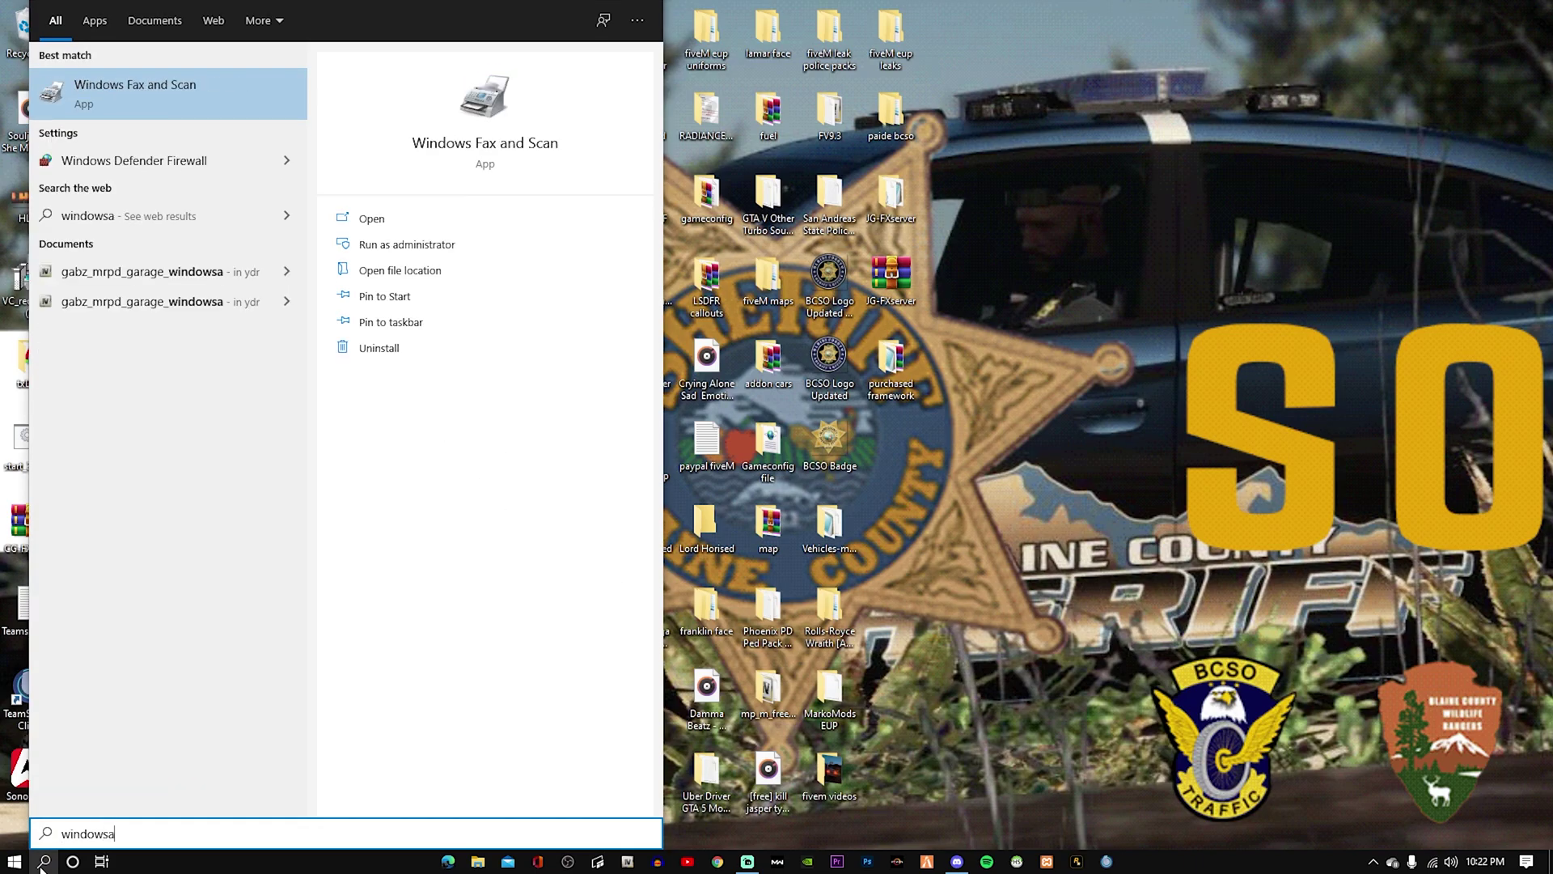
{"action": "key", "text": "BackSpace"}
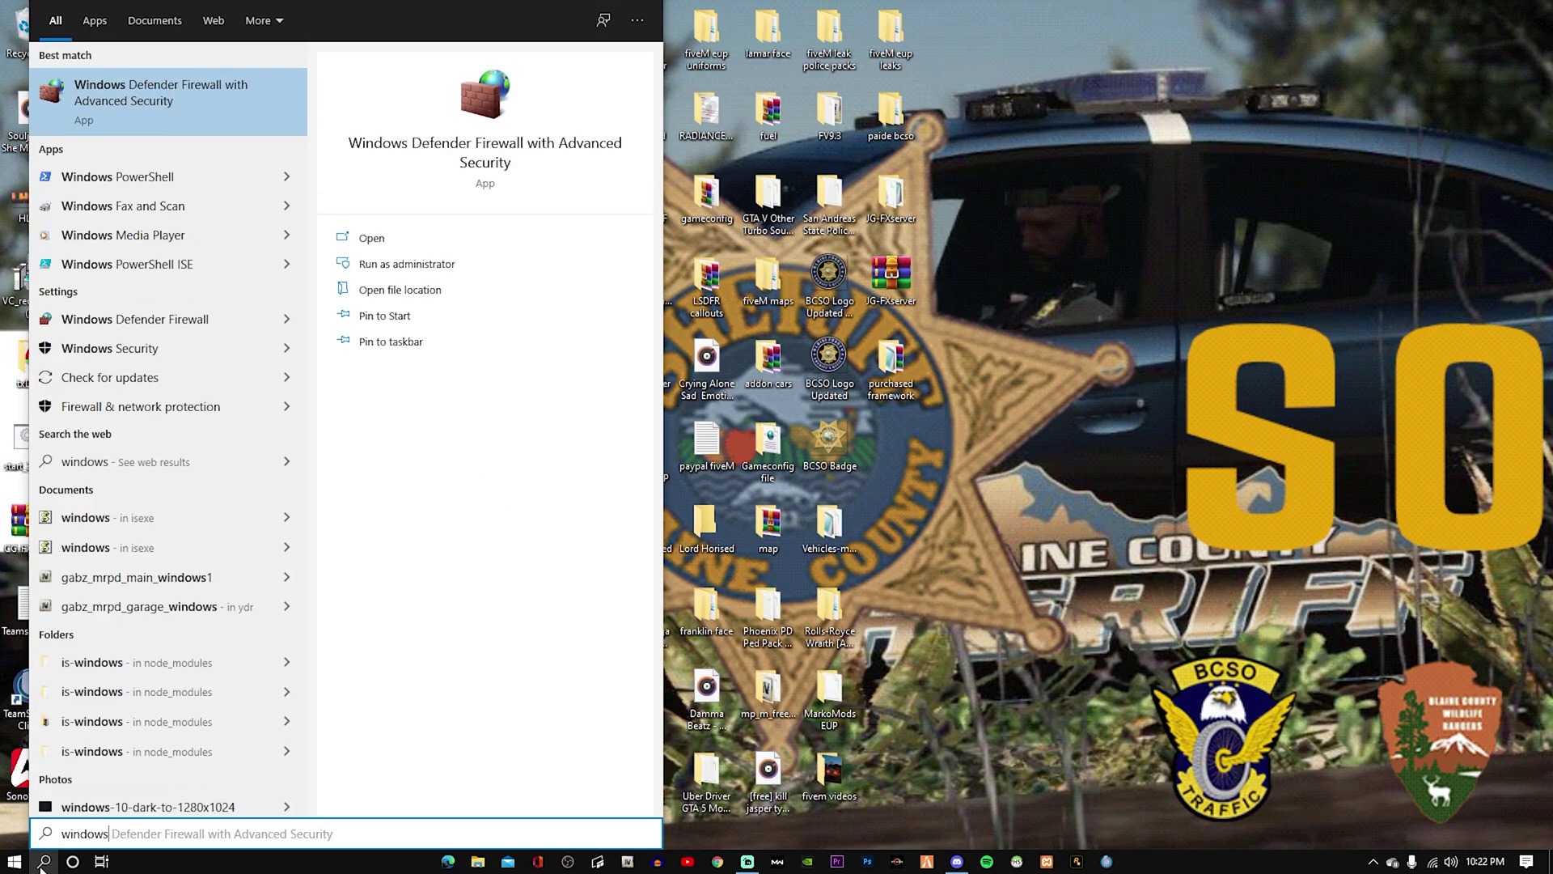
{"action": "left_click", "coordinate": [176, 103]}
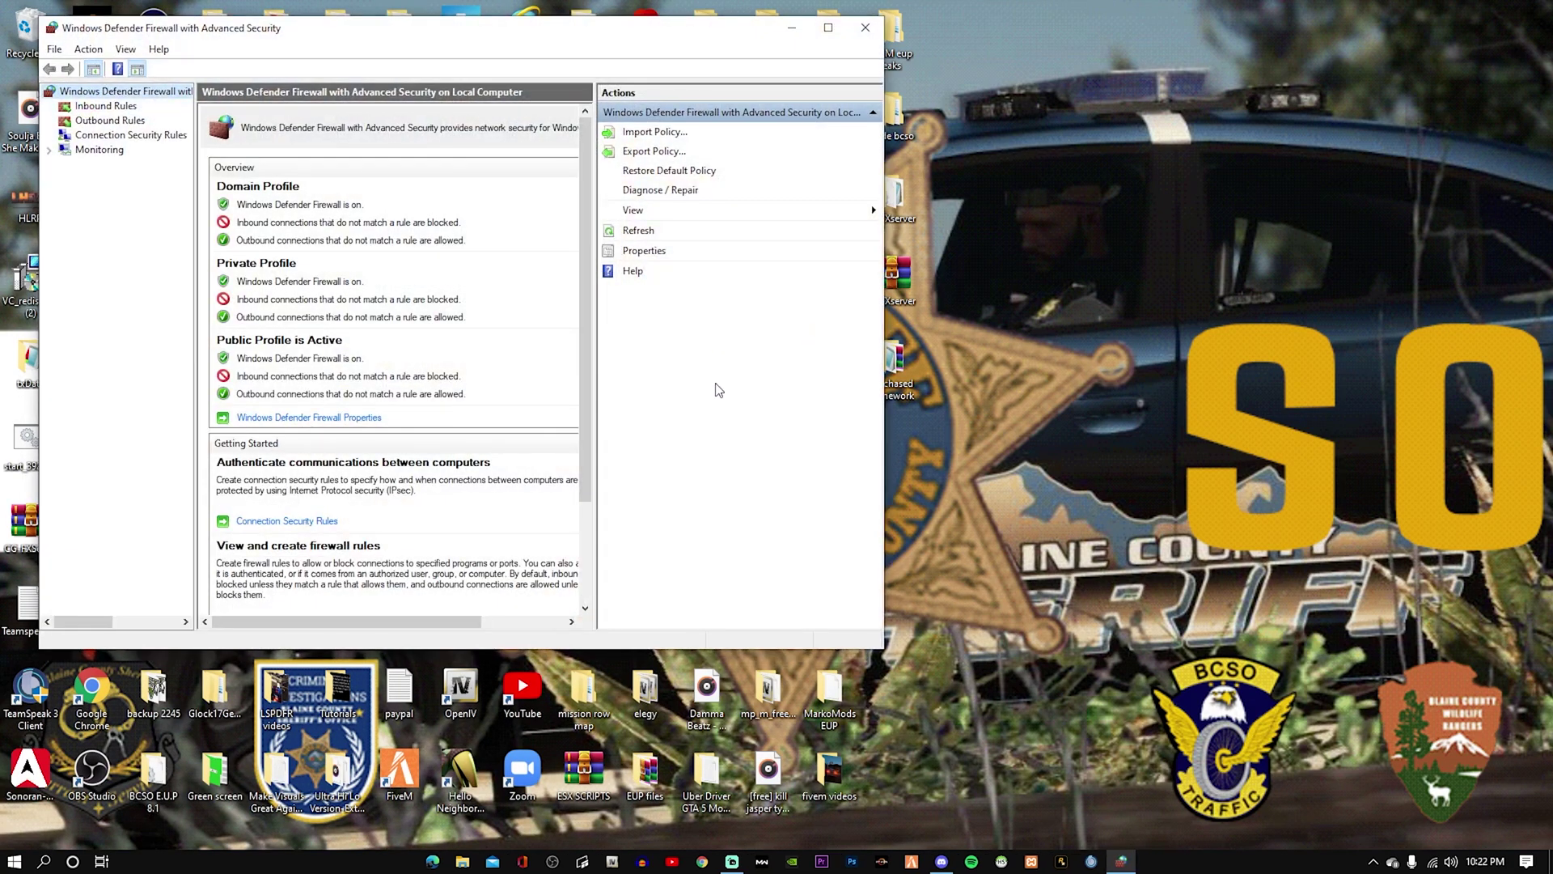
{"action": "left_click", "coordinate": [829, 28]}
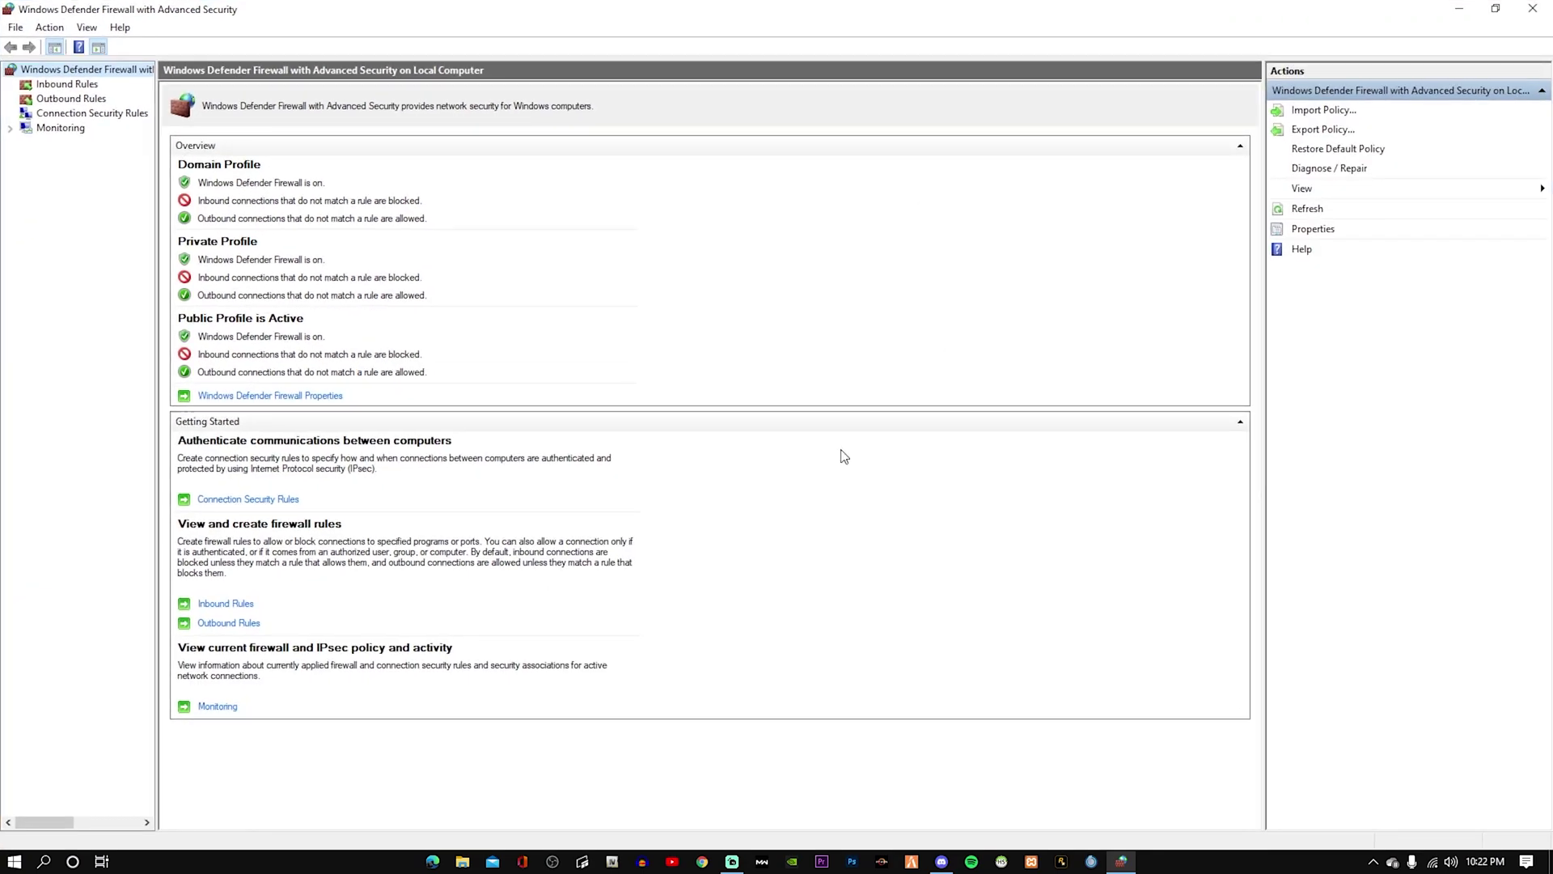
{"action": "left_click", "coordinate": [69, 86]}
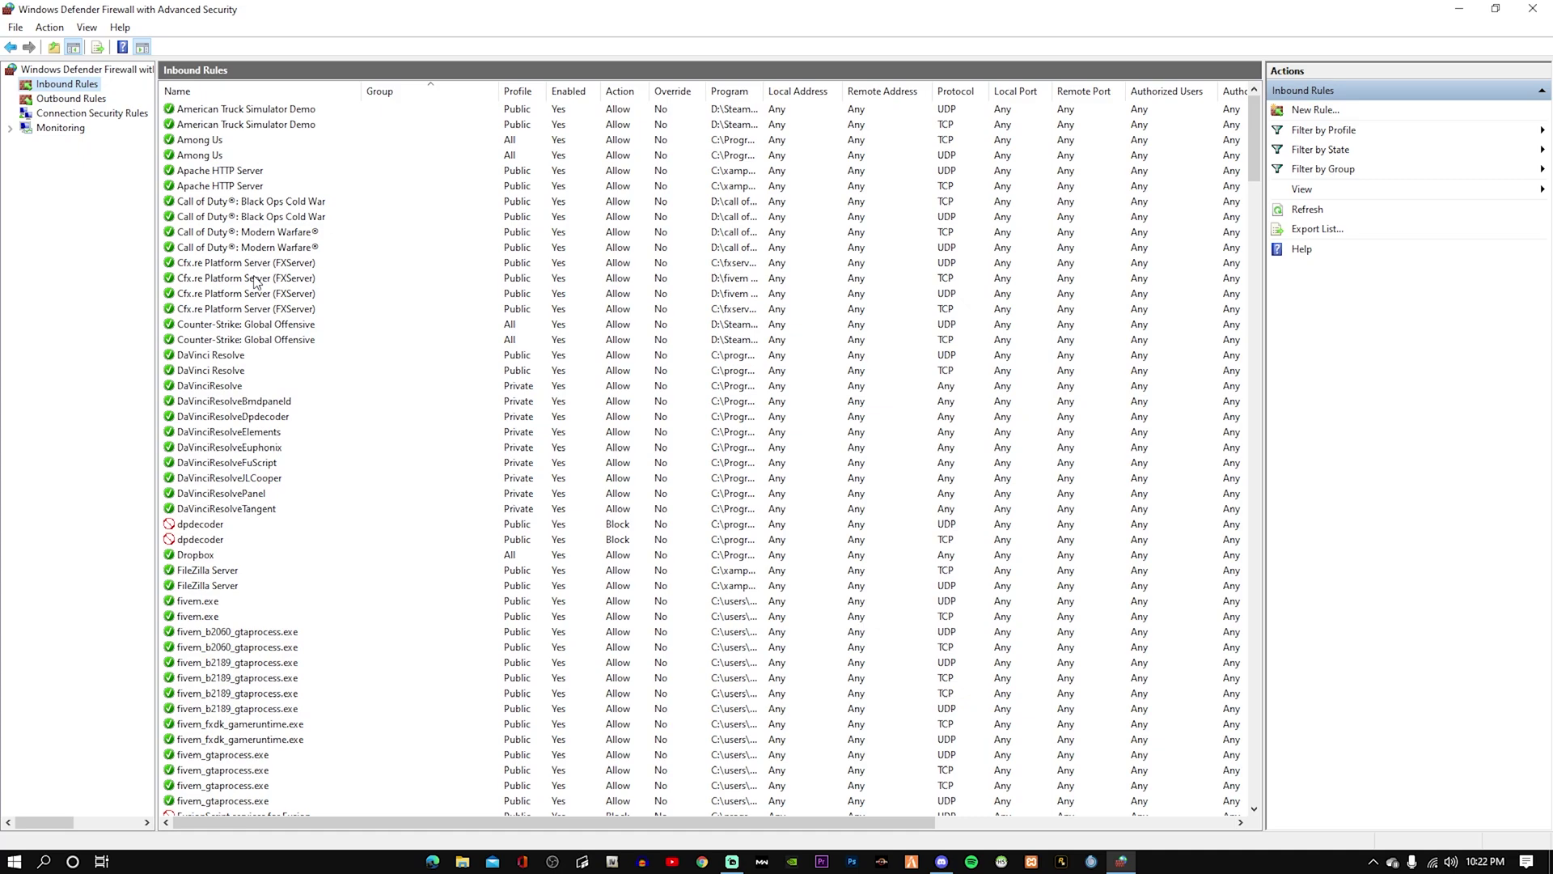
{"action": "left_click", "coordinate": [1354, 115]}
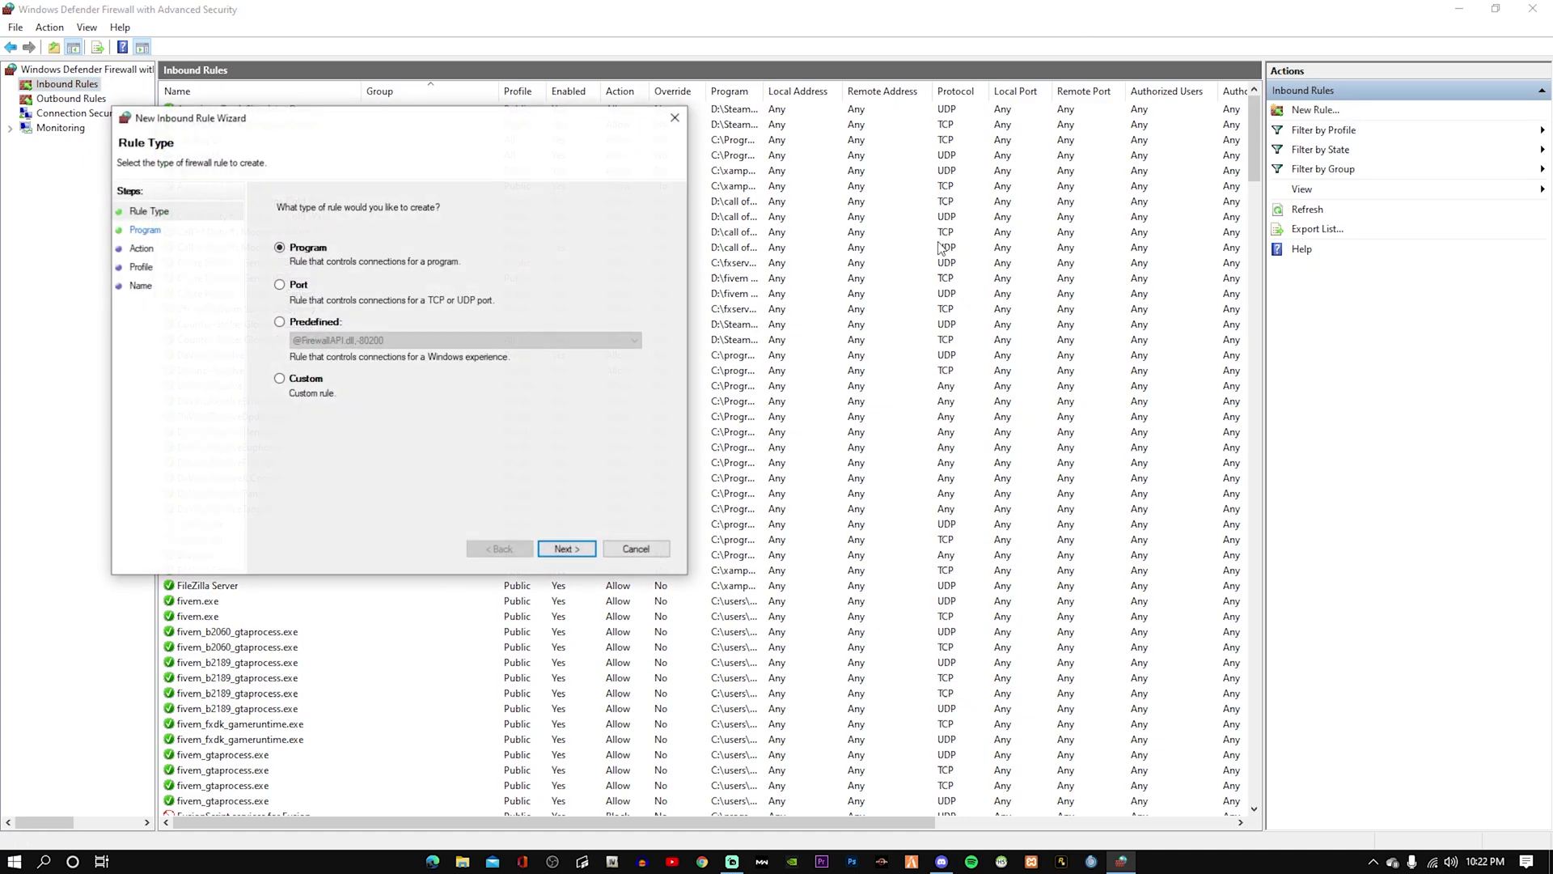
{"action": "left_click", "coordinate": [280, 285]}
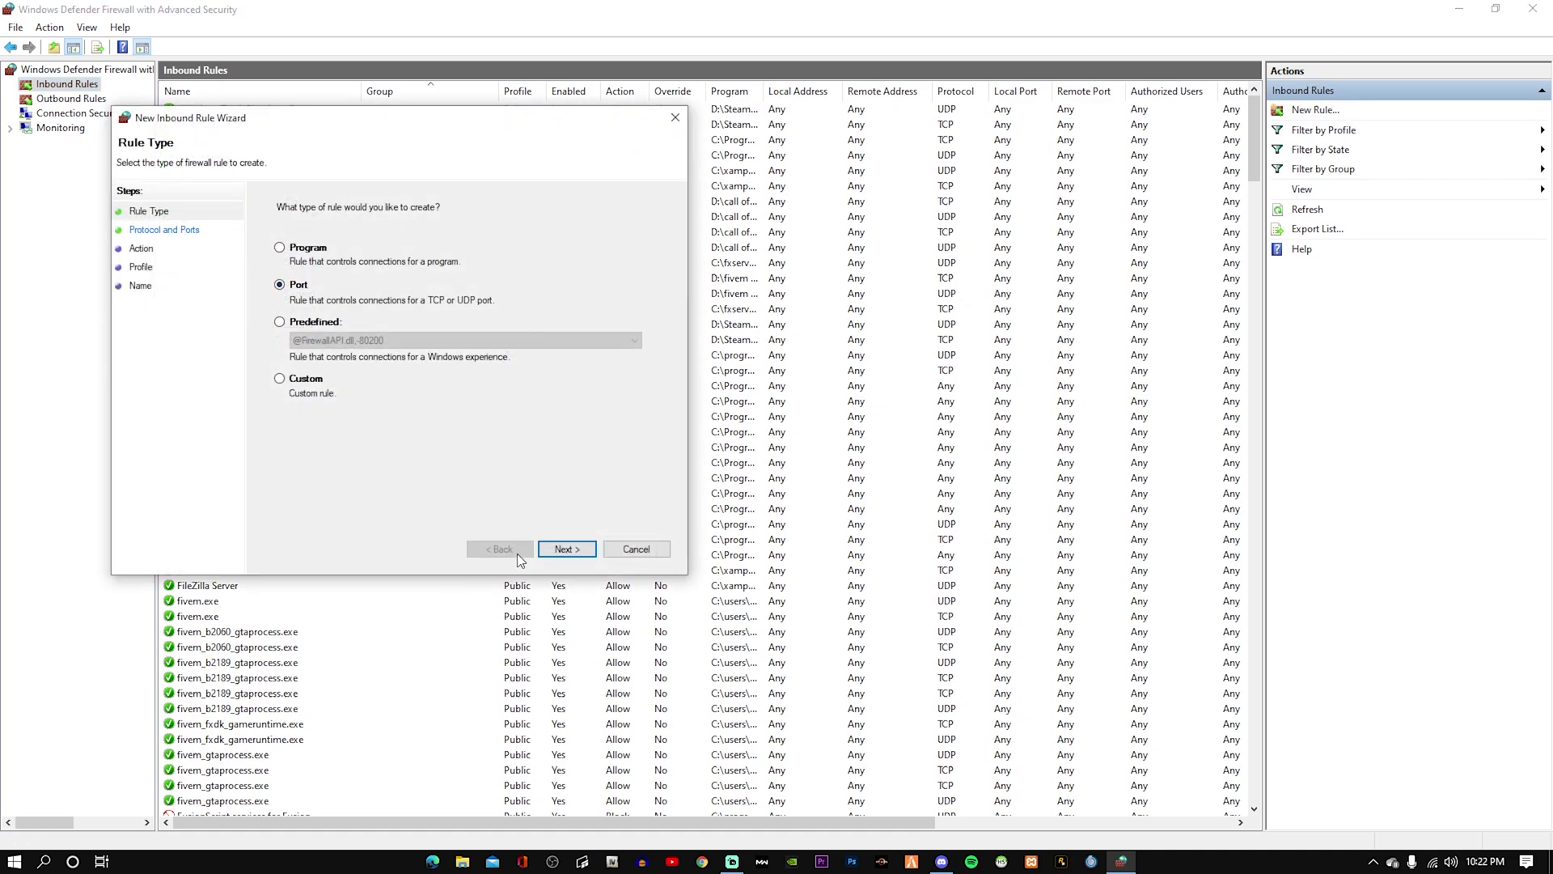
{"action": "left_click", "coordinate": [566, 548]}
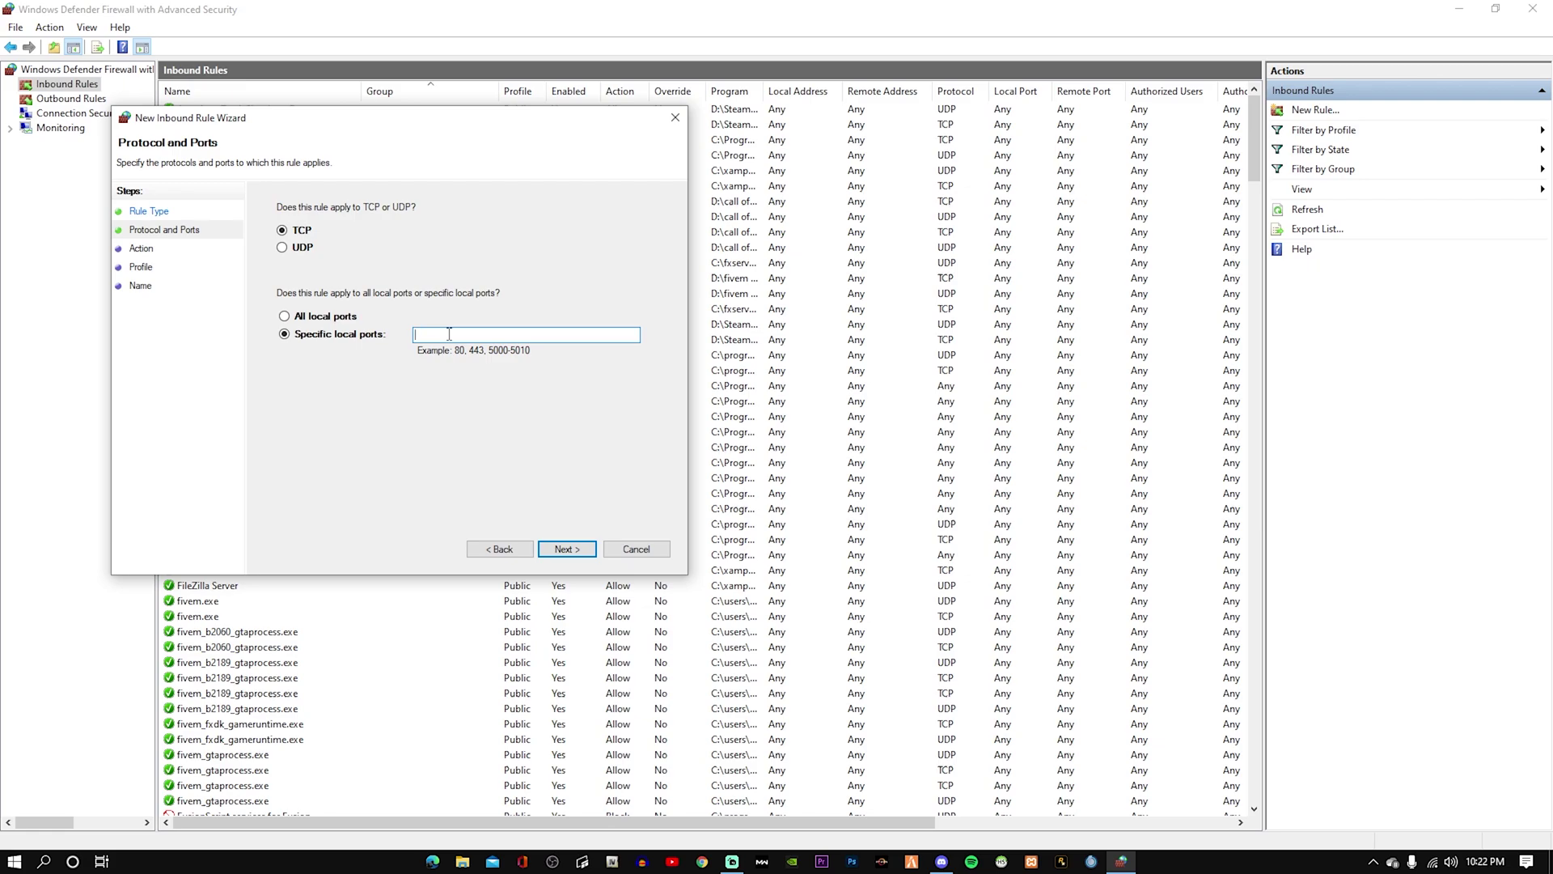
{"action": "type", "text": "30110-30120"}
- Allow the connection on all profiles and name the inbound rule 5m
{"action": "left_click", "coordinate": [569, 553]}
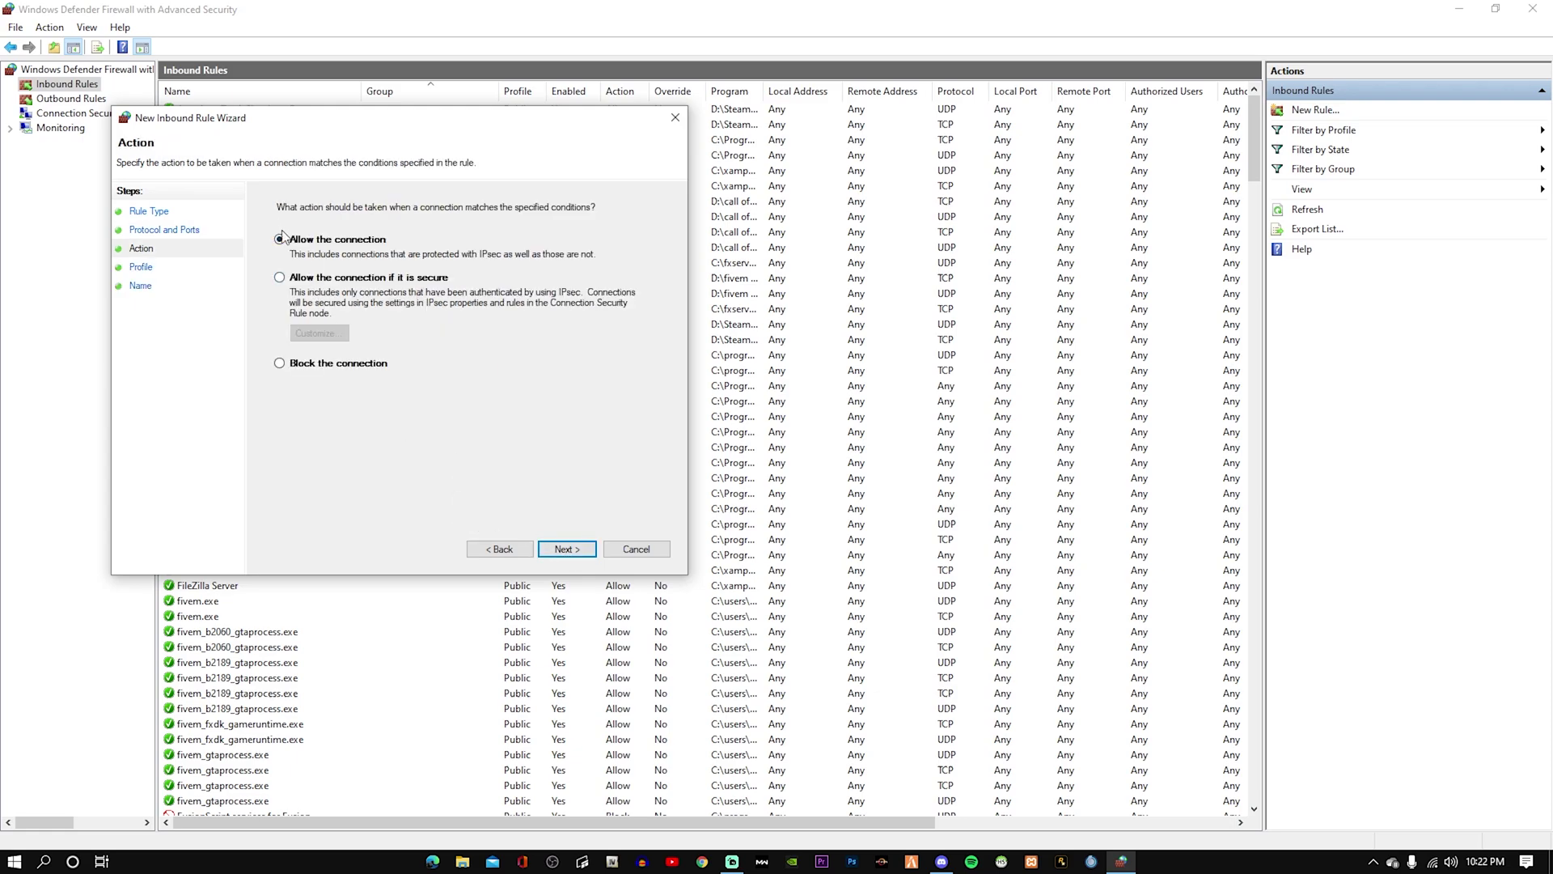
{"action": "left_click", "coordinate": [568, 549]}
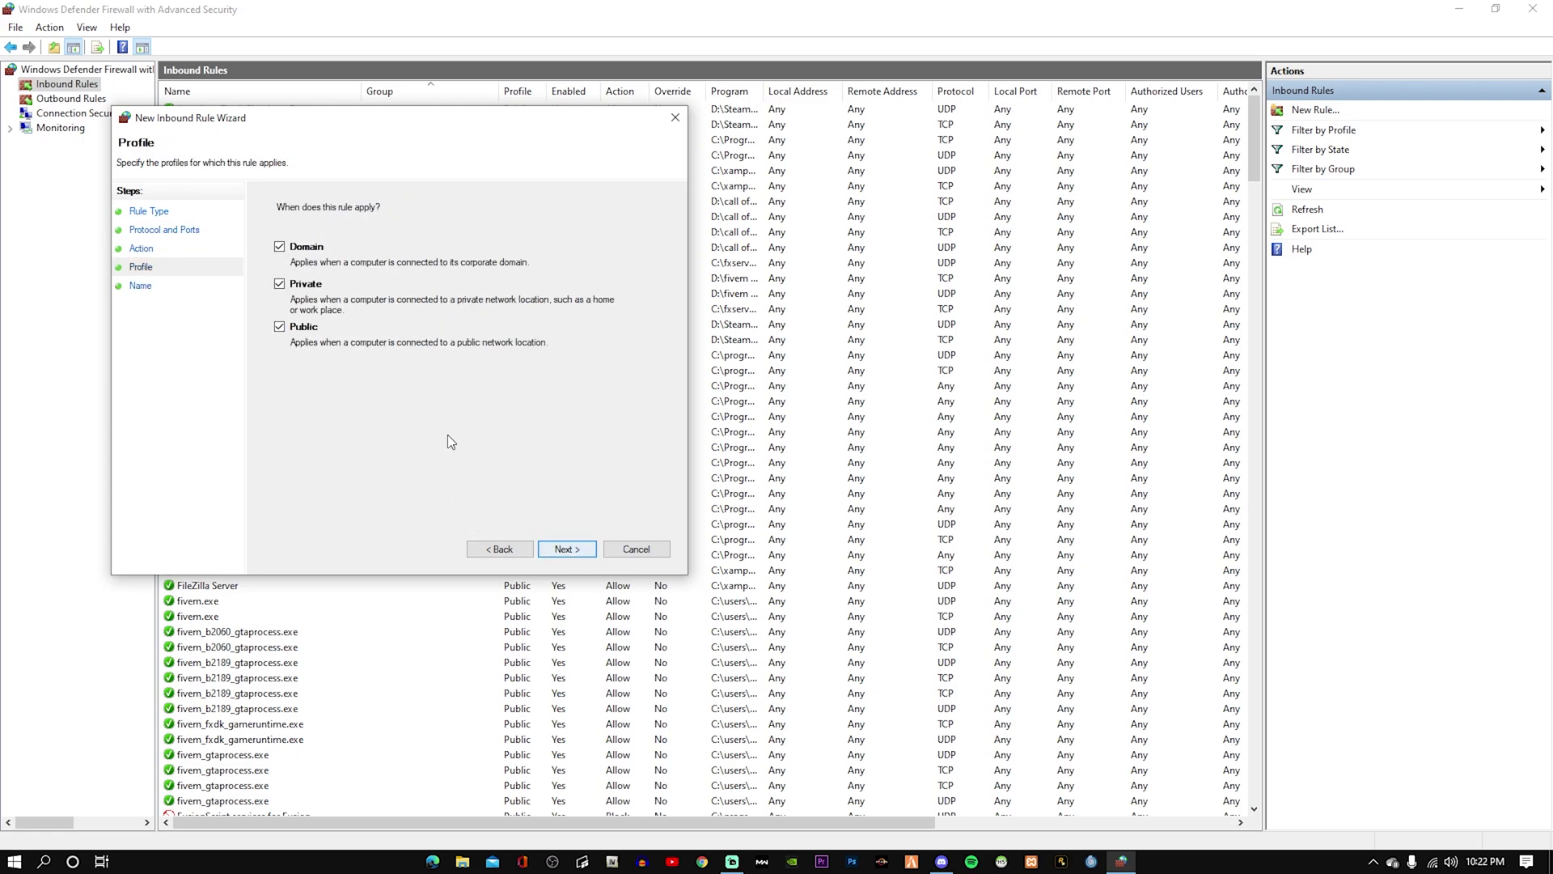
{"action": "left_click", "coordinate": [586, 549]}
{"action": "type", "text": "5m"}
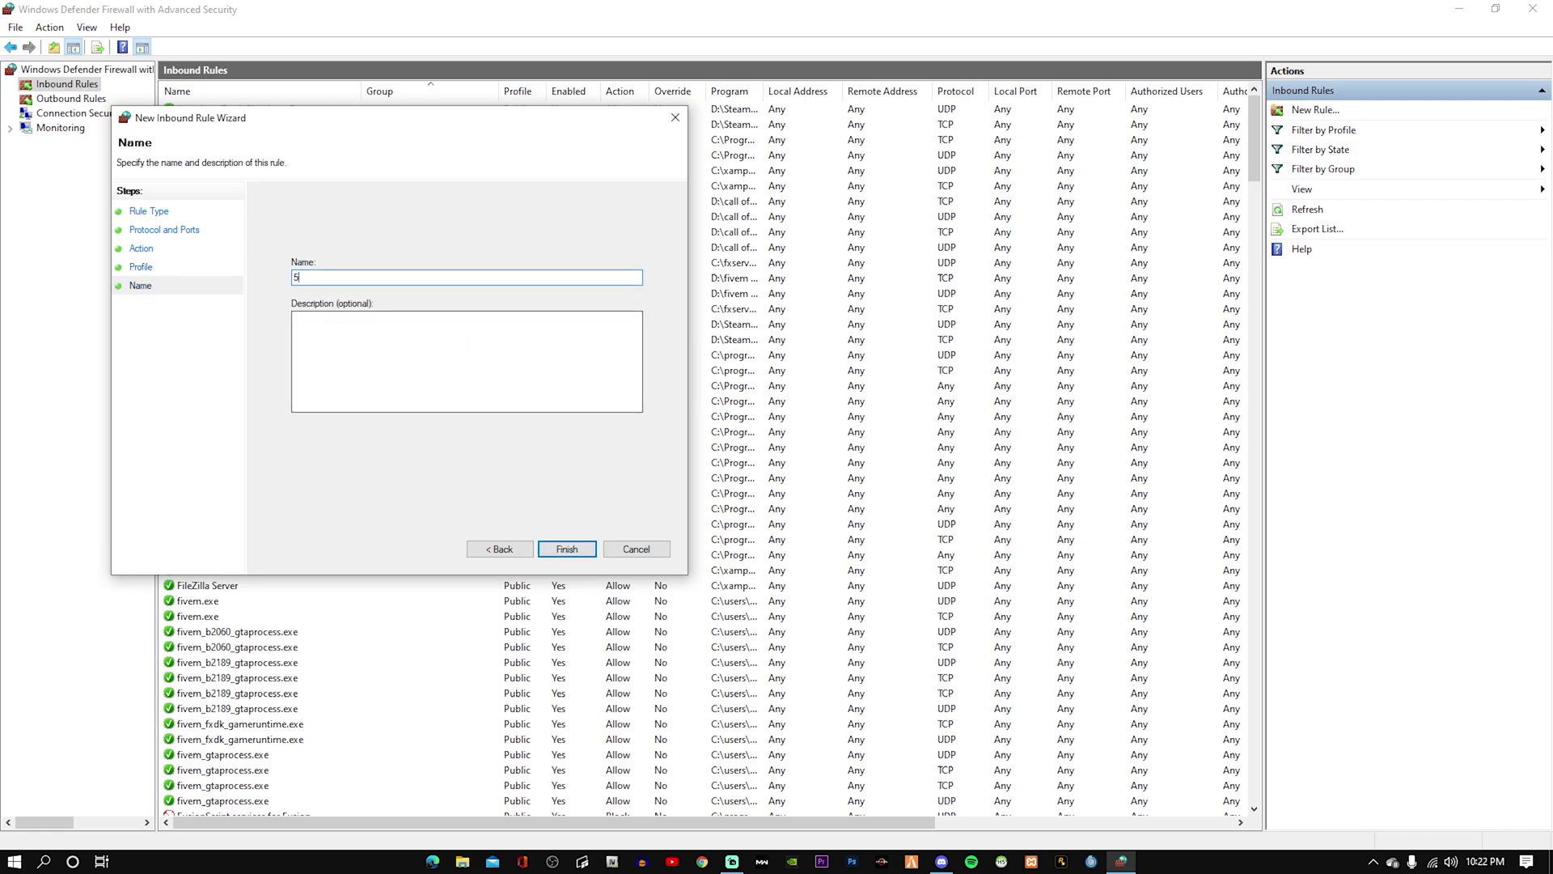
{"action": "left_click", "coordinate": [581, 550]}
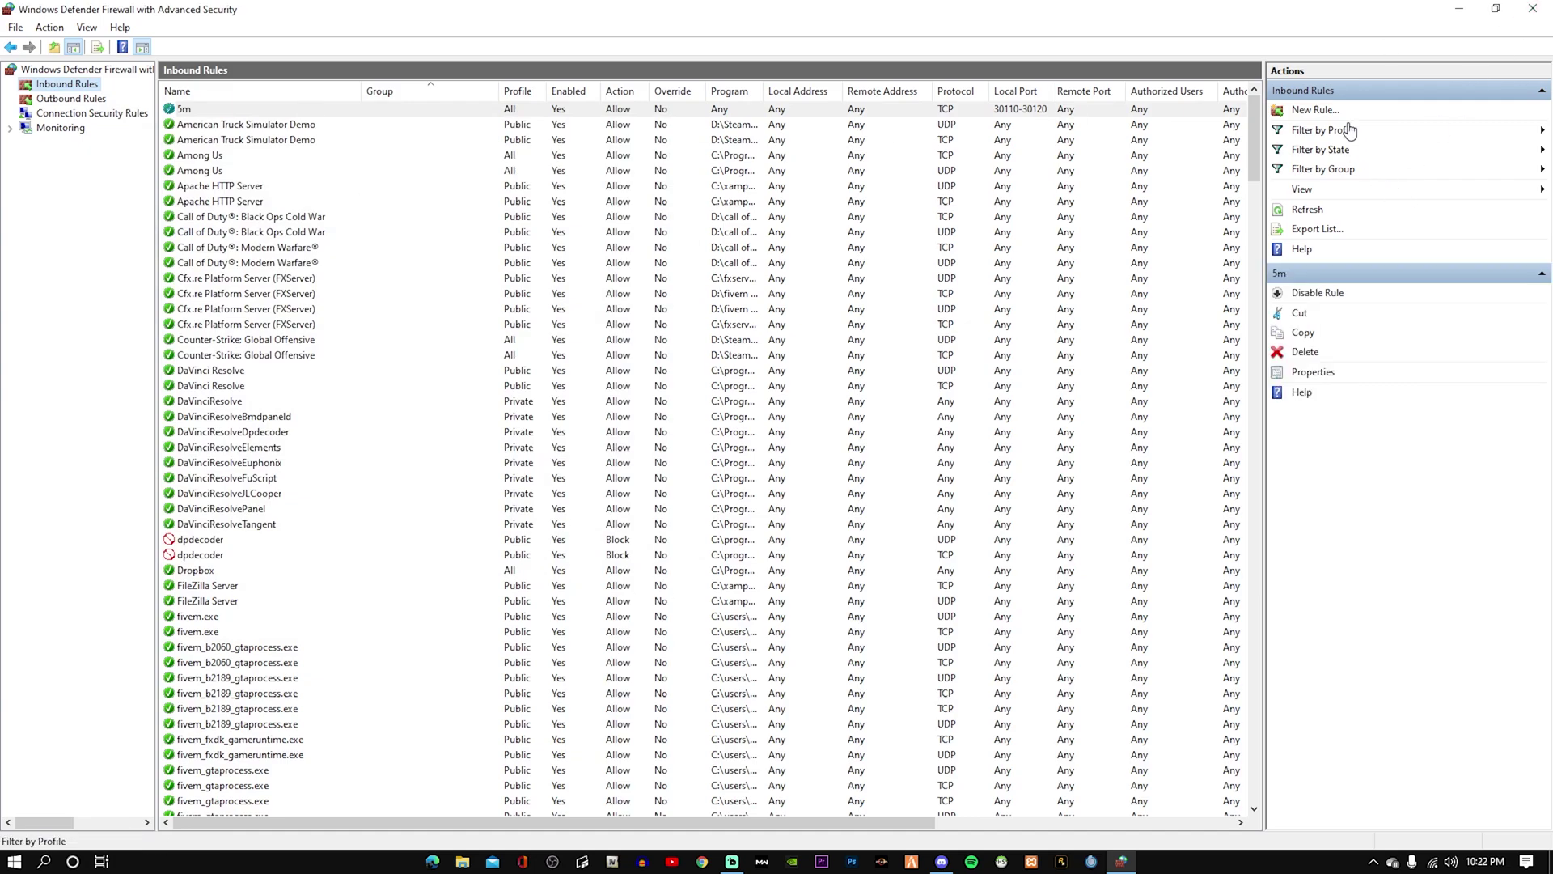
{"action": "left_click", "coordinate": [1314, 110]}
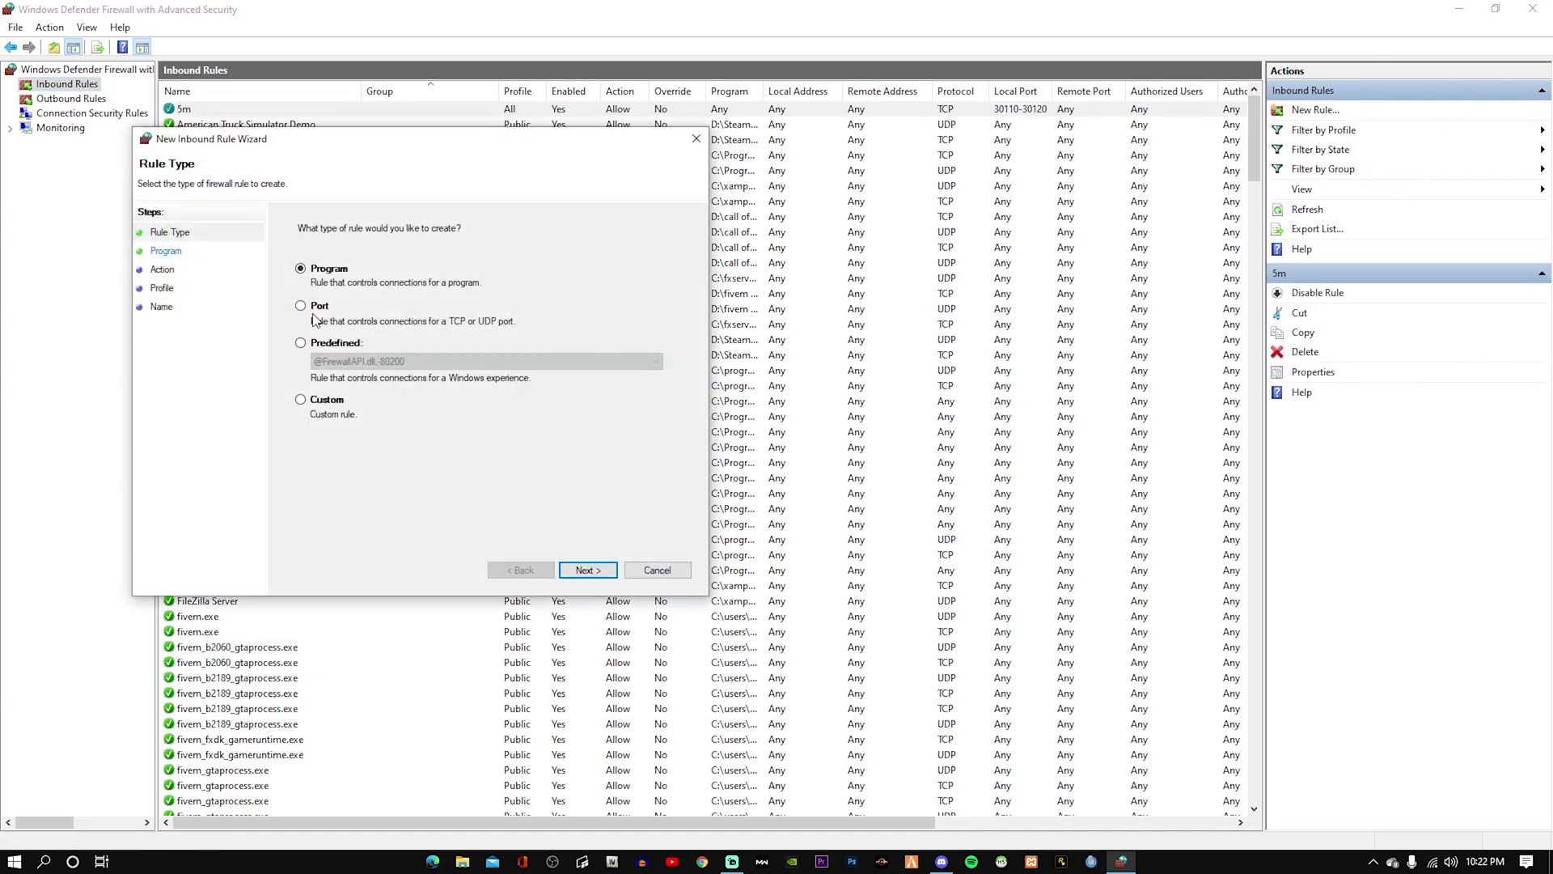
{"action": "left_click", "coordinate": [312, 307]}
{"action": "left_click", "coordinate": [587, 570]}
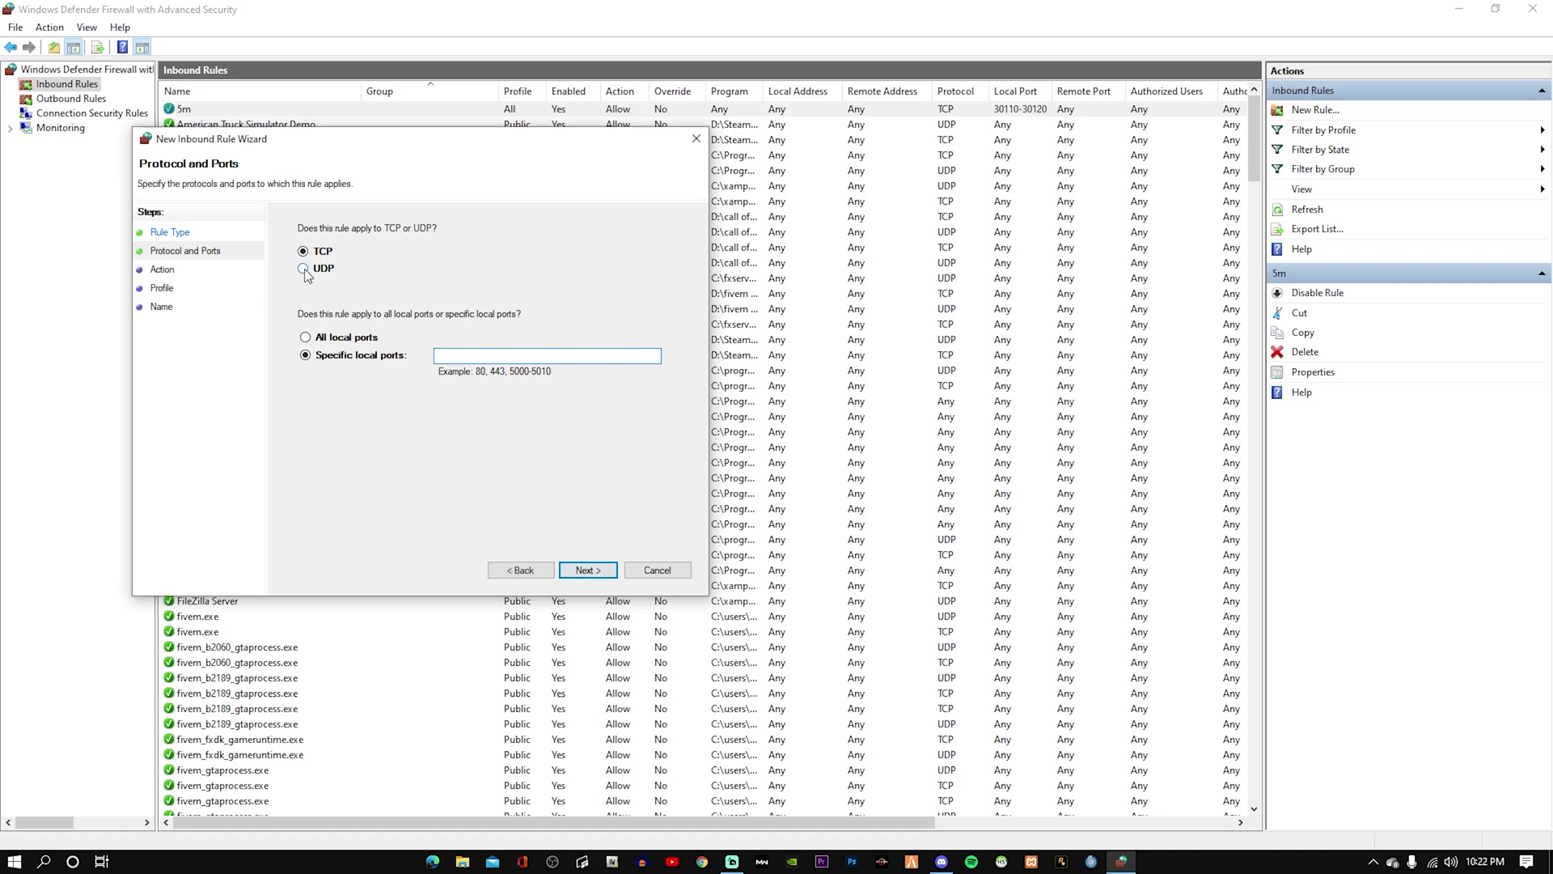
{"action": "left_click", "coordinate": [305, 269]}
{"action": "left_click", "coordinate": [451, 354]}
{"action": "type", "text": "30110-30120"}
- Allow the UDP connection on all profiles and finish it under the name 5m
{"action": "left_click", "coordinate": [588, 571]}
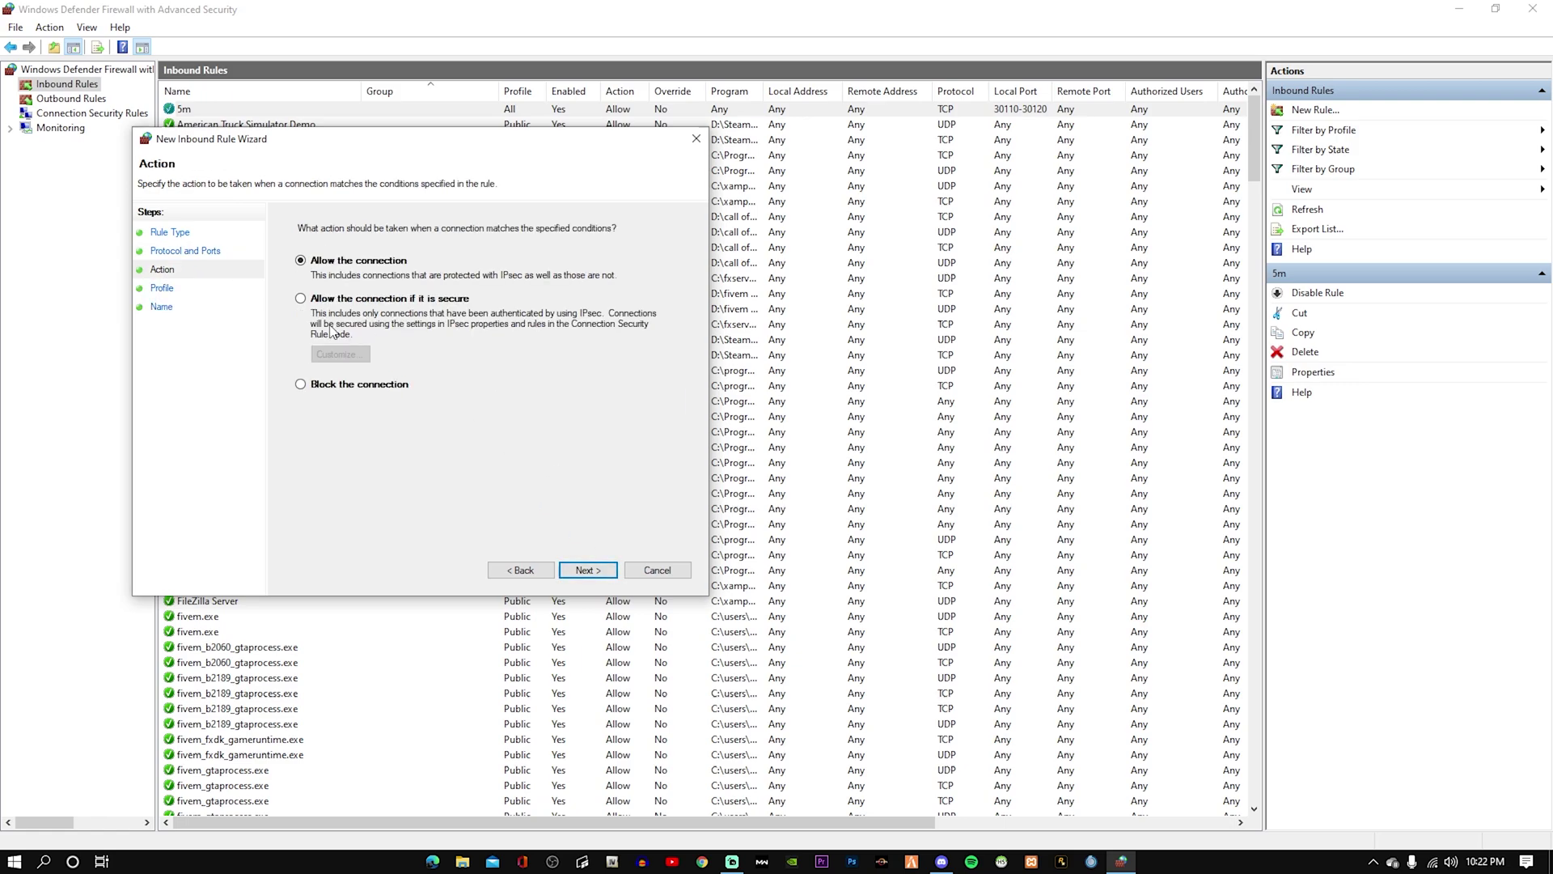
{"action": "left_click", "coordinate": [581, 567]}
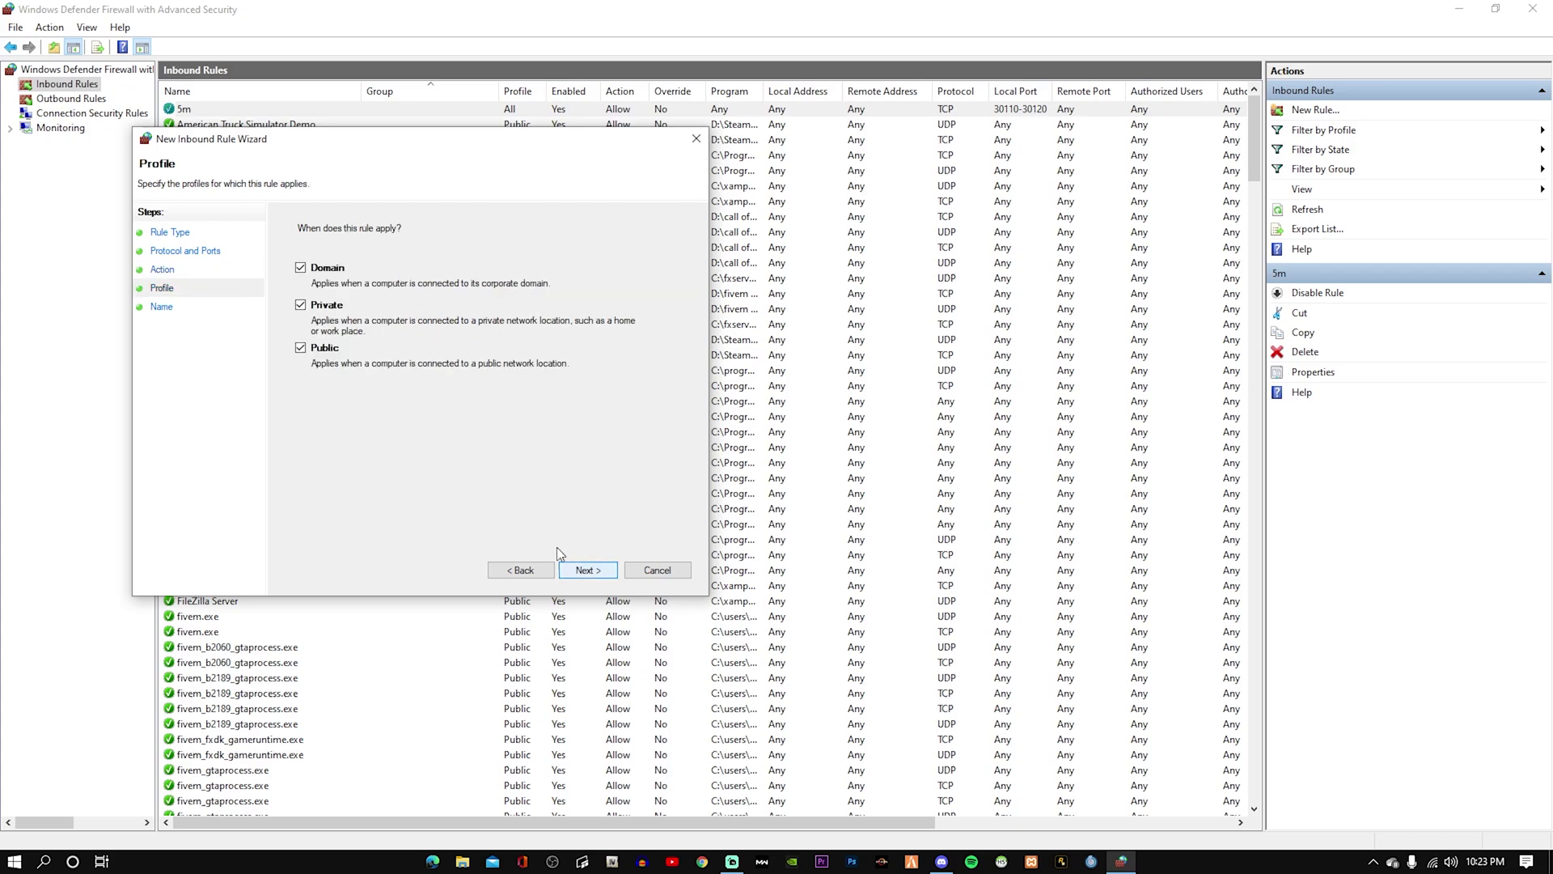
{"action": "left_click", "coordinate": [607, 576]}
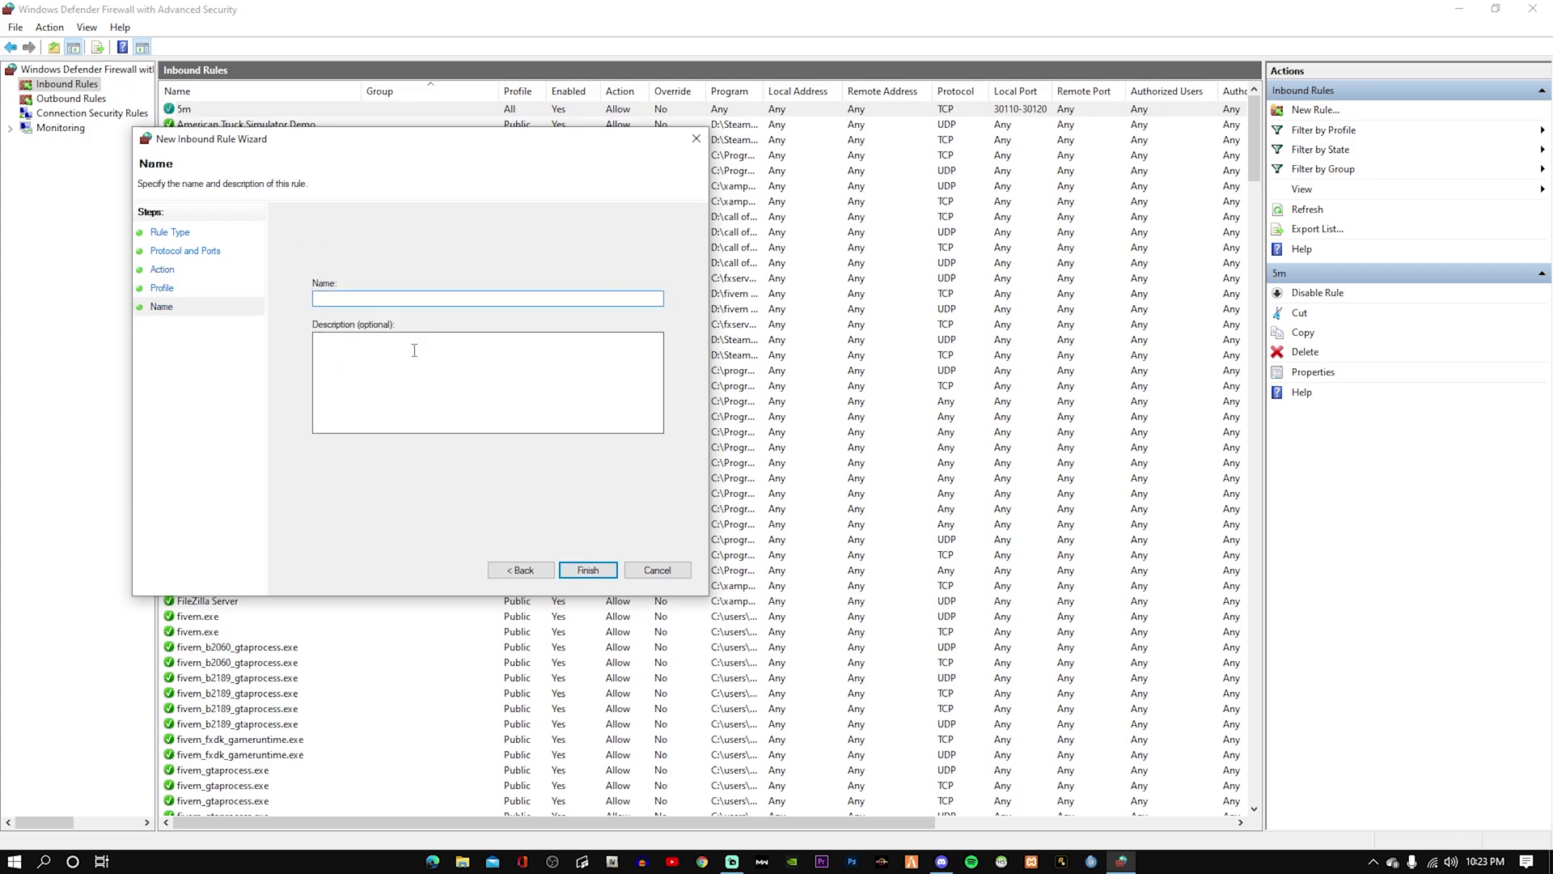
{"action": "type", "text": "5m"}
{"action": "left_click", "coordinate": [595, 569]}
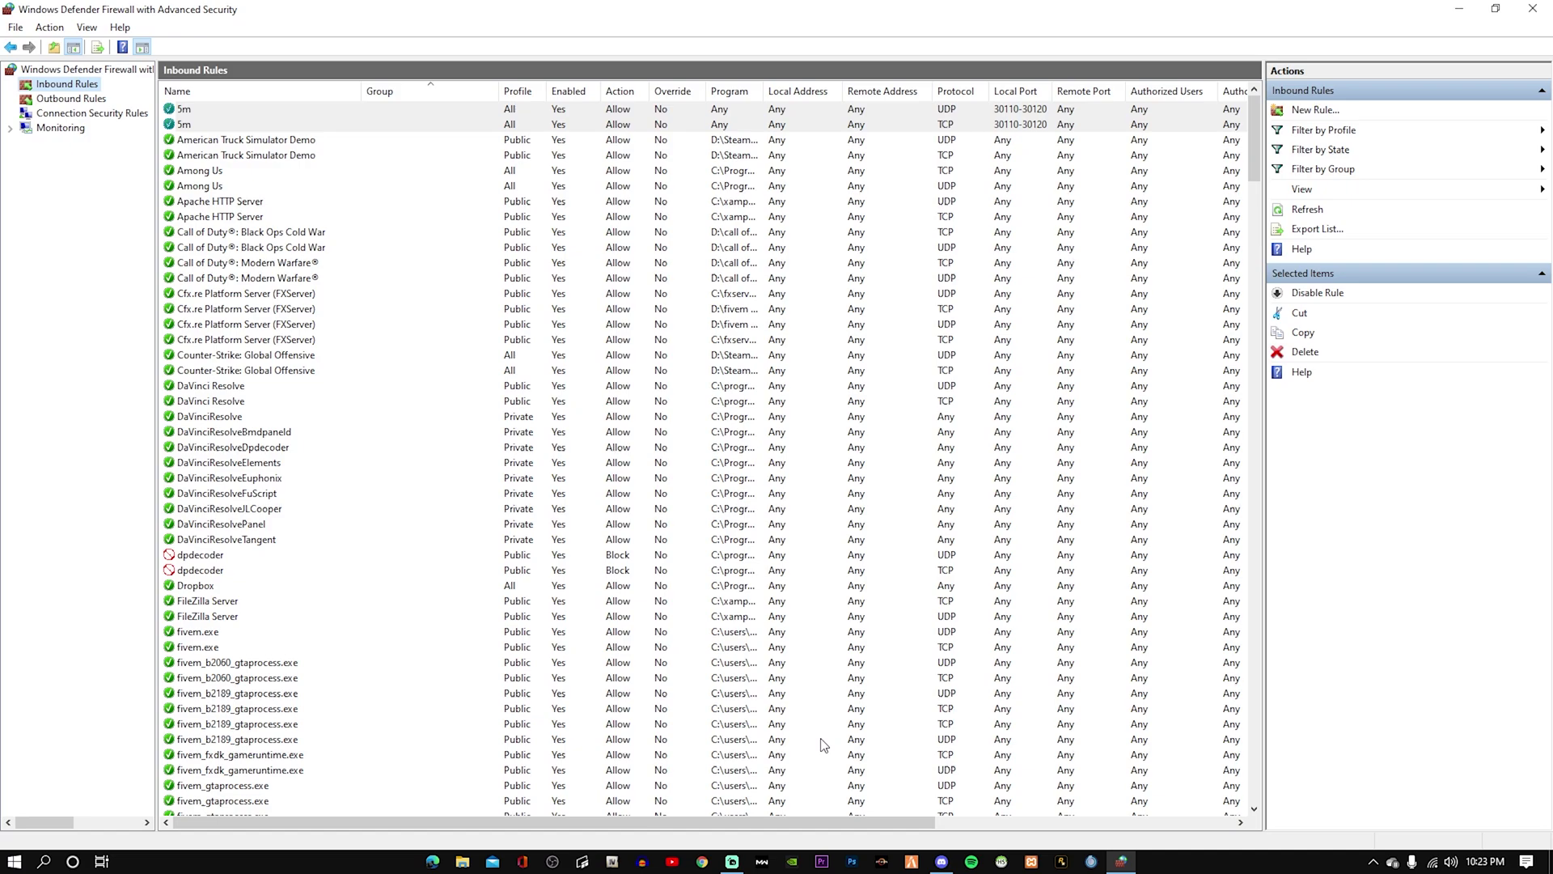
{"action": "left_click", "coordinate": [78, 98]}
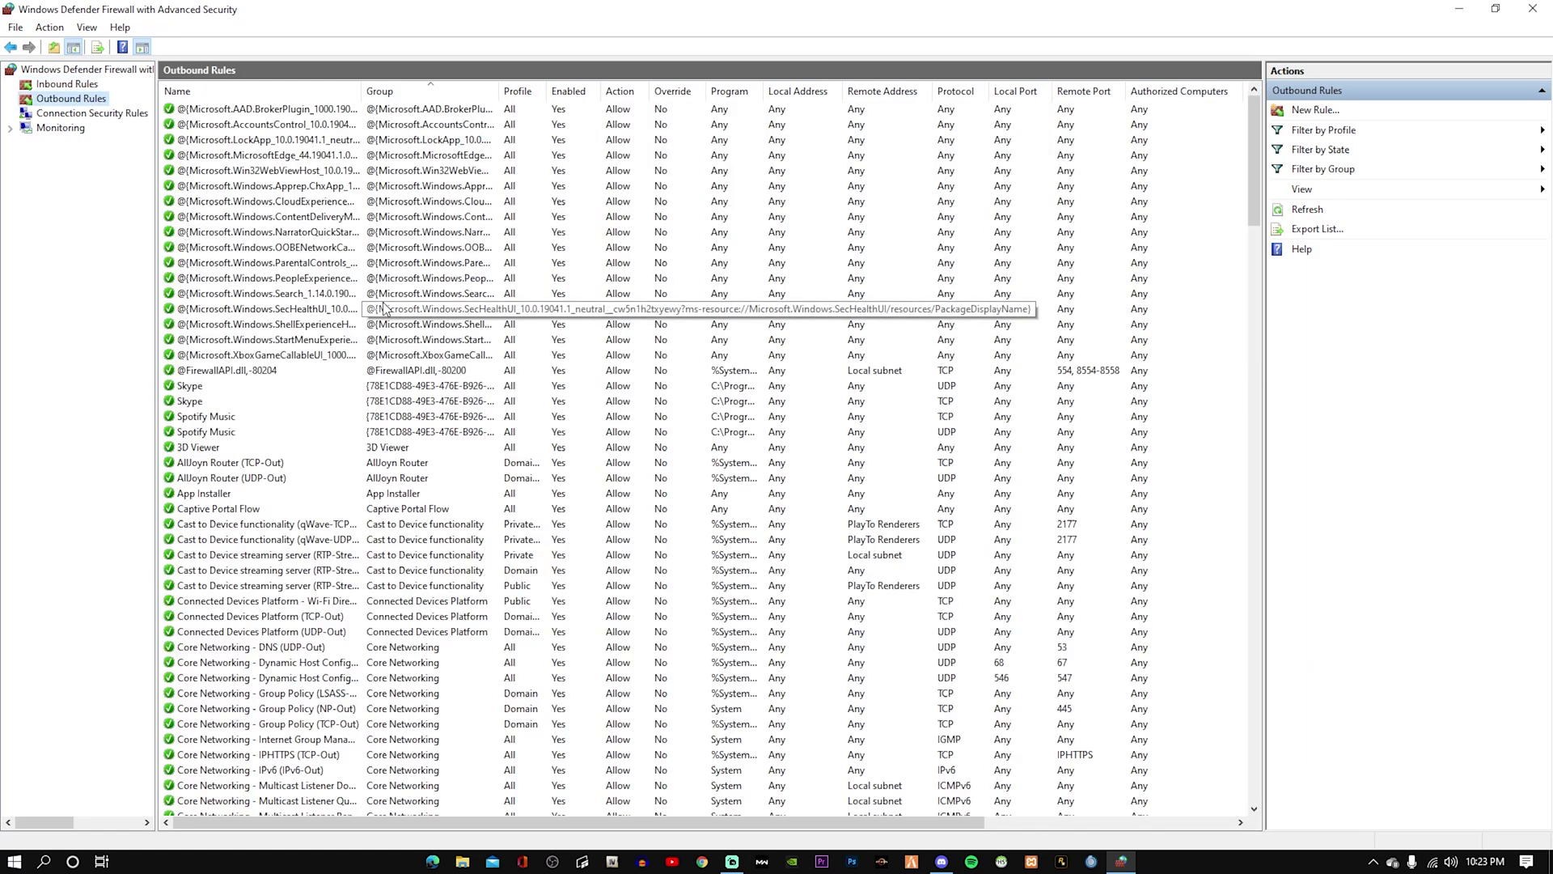
{"action": "left_click", "coordinate": [1327, 110]}
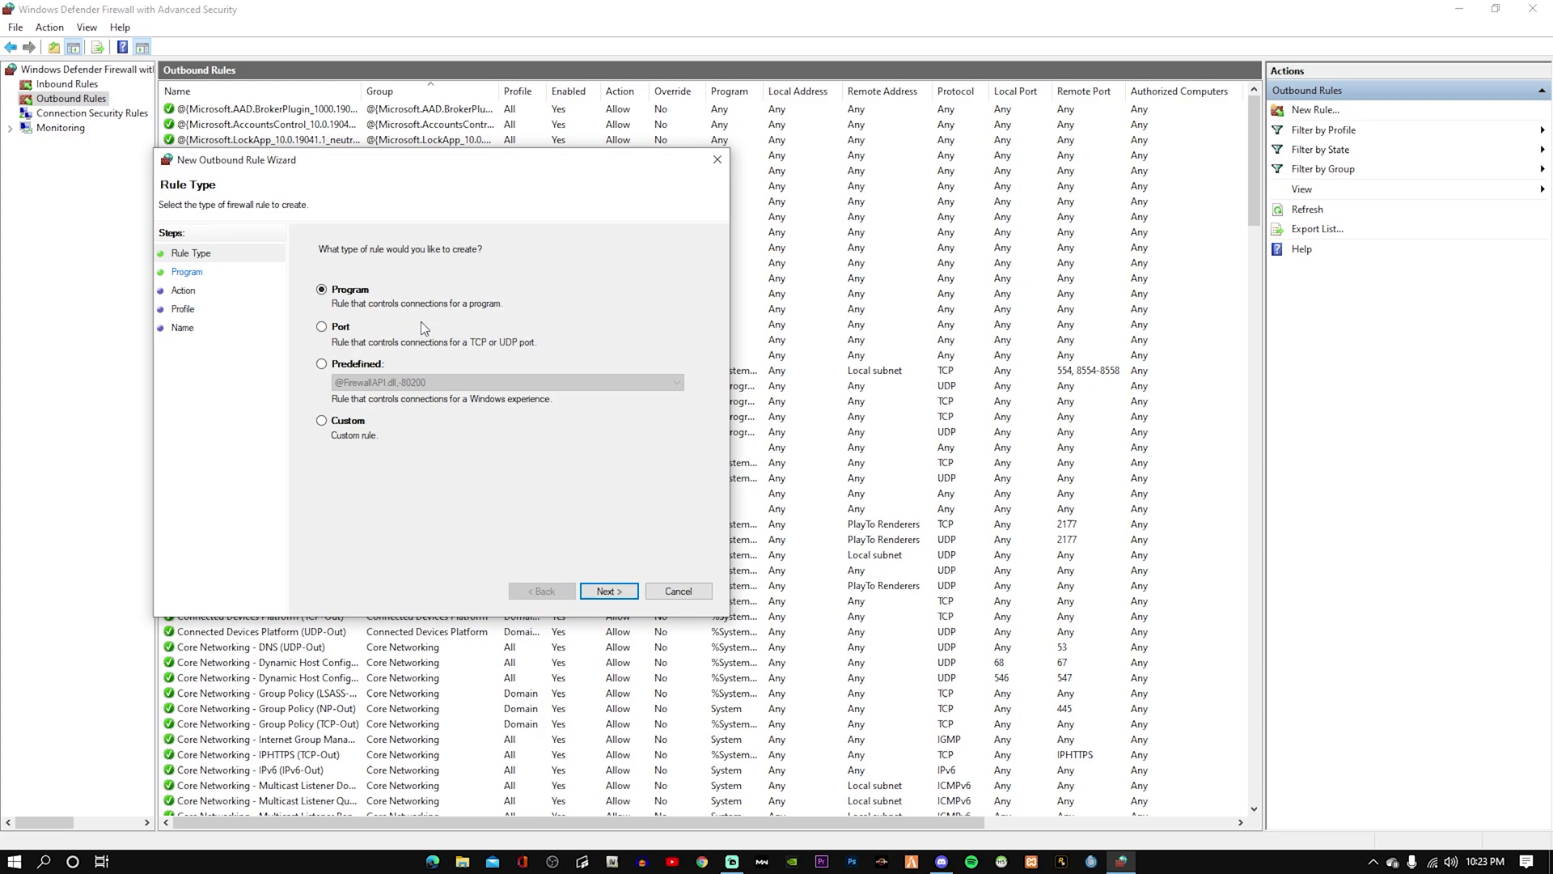
{"action": "left_click", "coordinate": [321, 326]}
{"action": "left_click", "coordinate": [608, 591]}
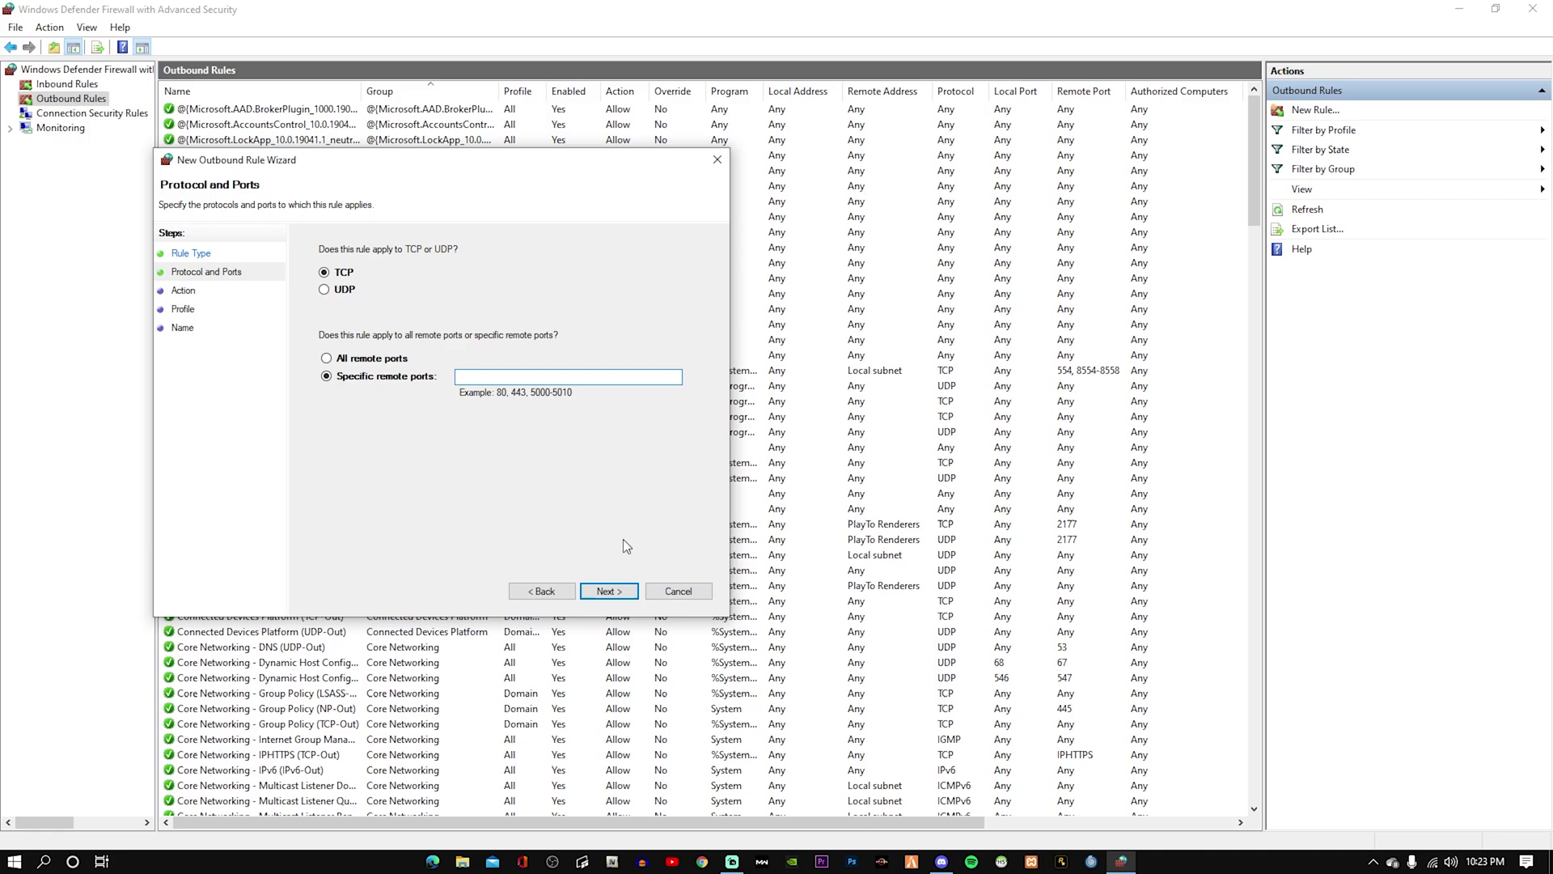
{"action": "type", "text": "30110-30120"}
- Allow matching connections on all profiles and name the outbound TCP rule 5m
{"action": "left_click", "coordinate": [609, 591]}
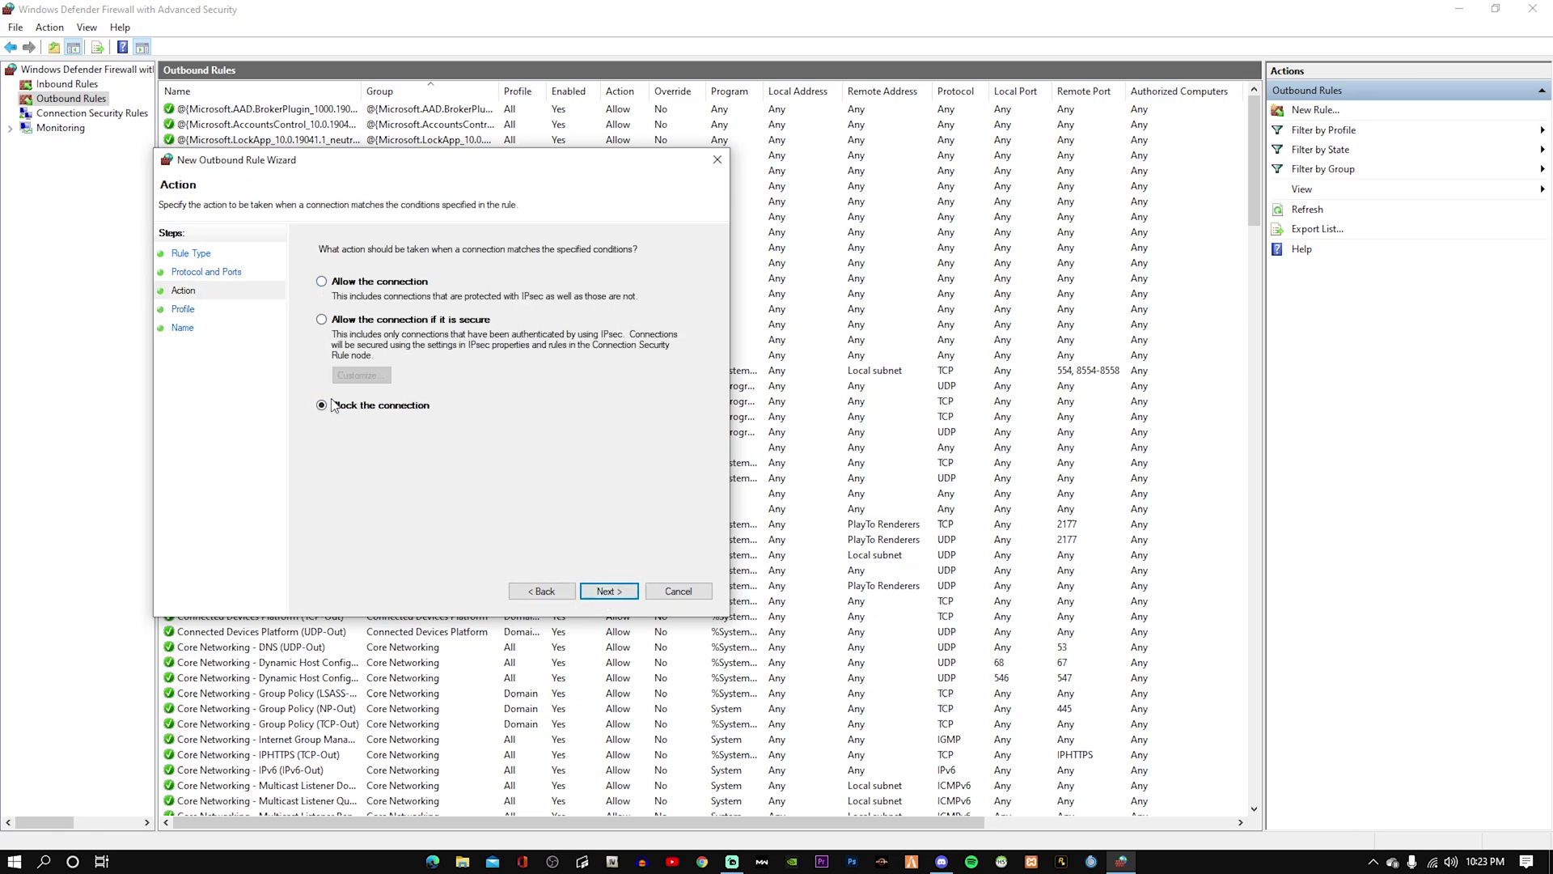
{"action": "left_click", "coordinate": [322, 281]}
{"action": "left_click", "coordinate": [612, 592]}
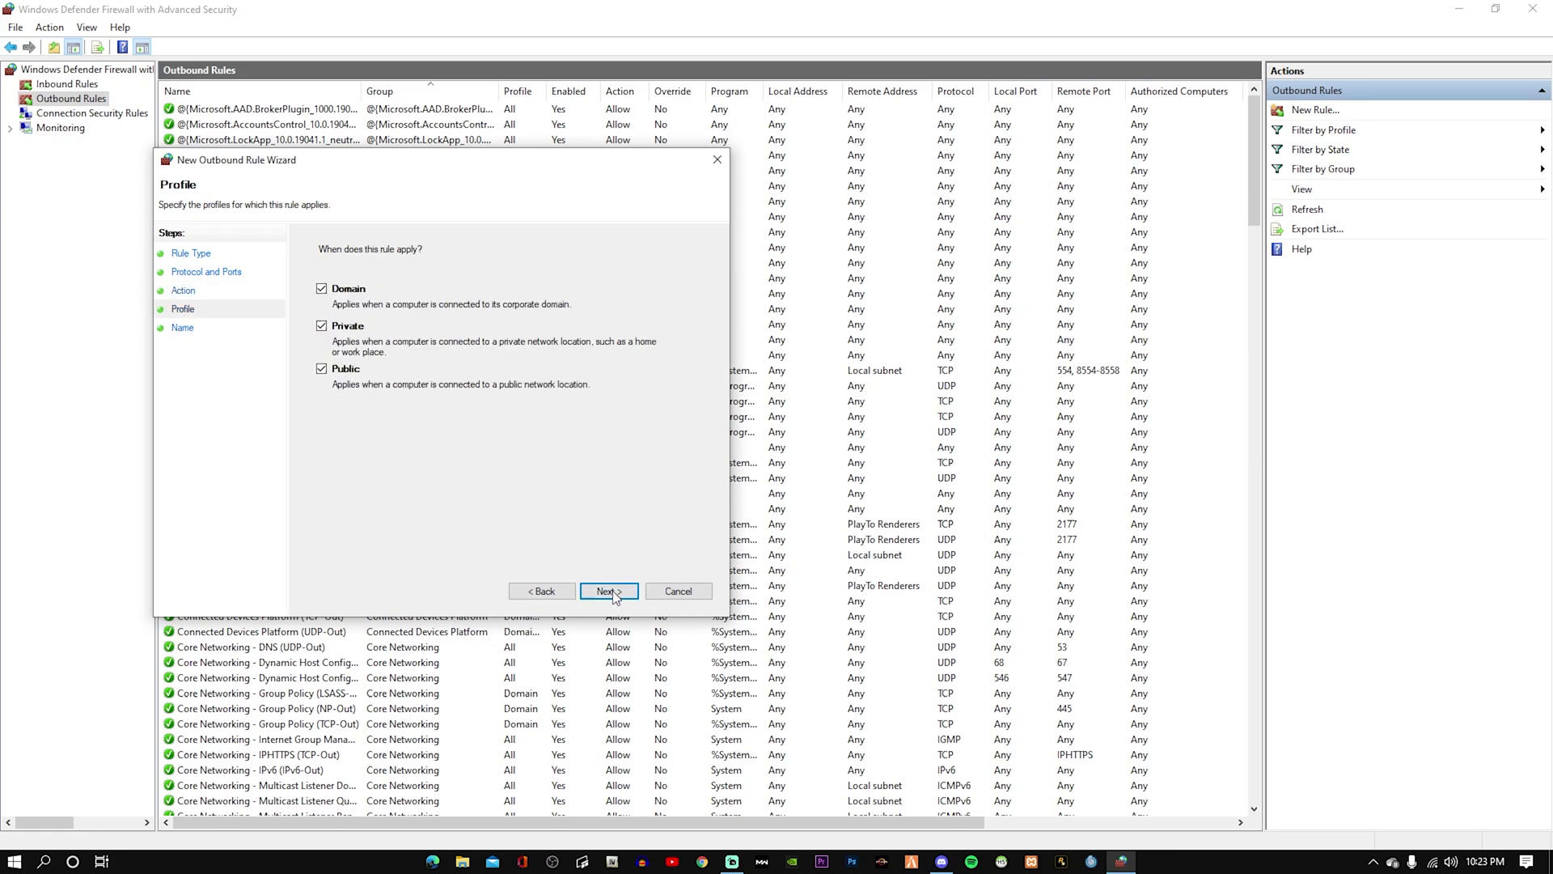
{"action": "left_click", "coordinate": [613, 592]}
{"action": "type", "text": "5m"}
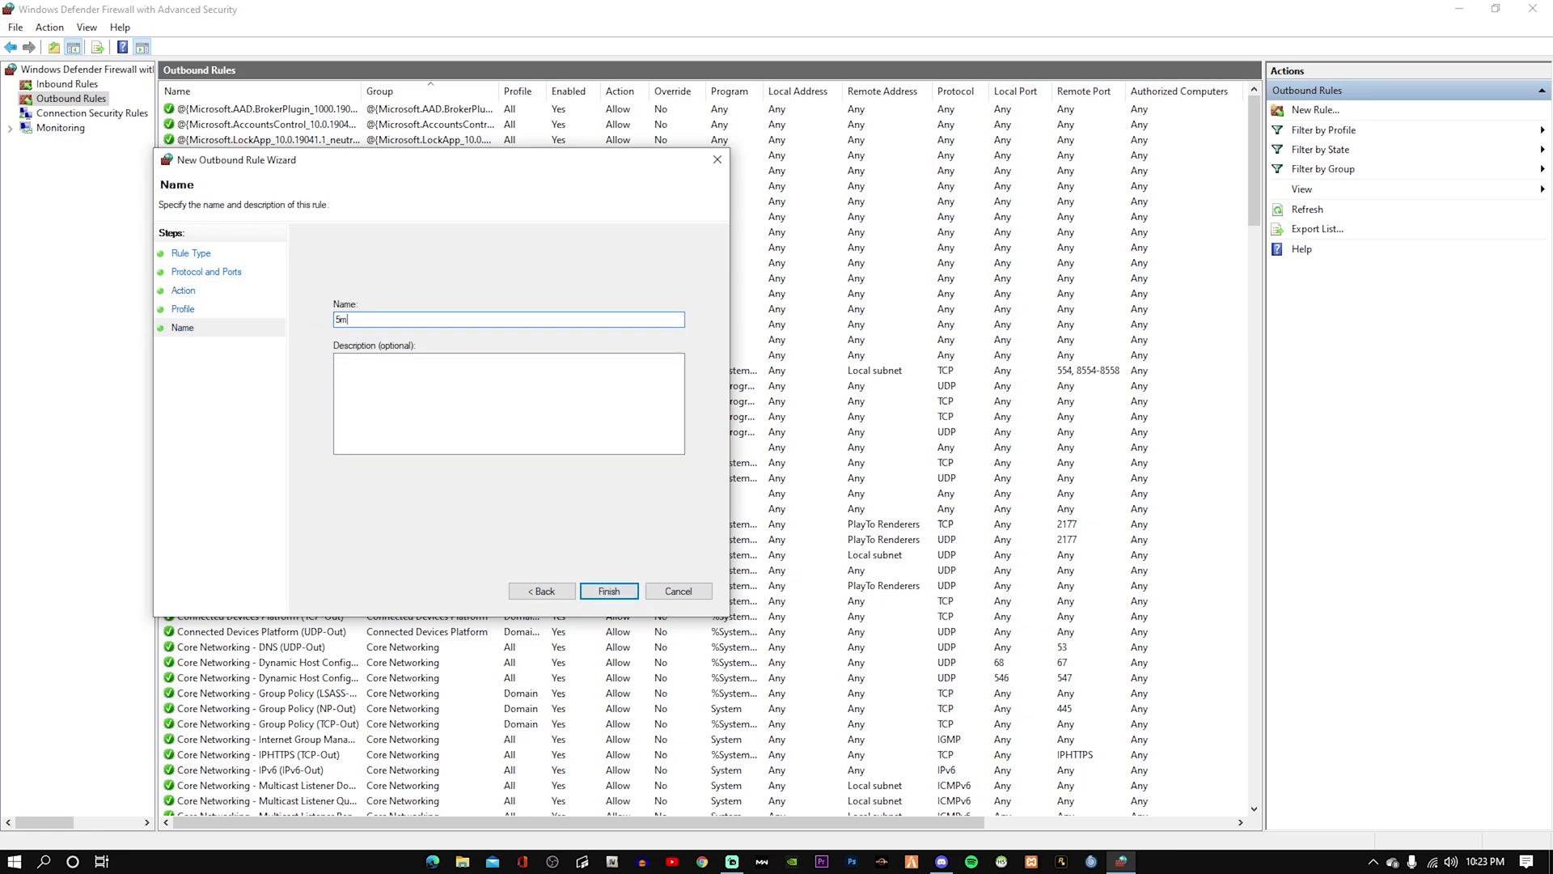
{"action": "left_click", "coordinate": [617, 590]}
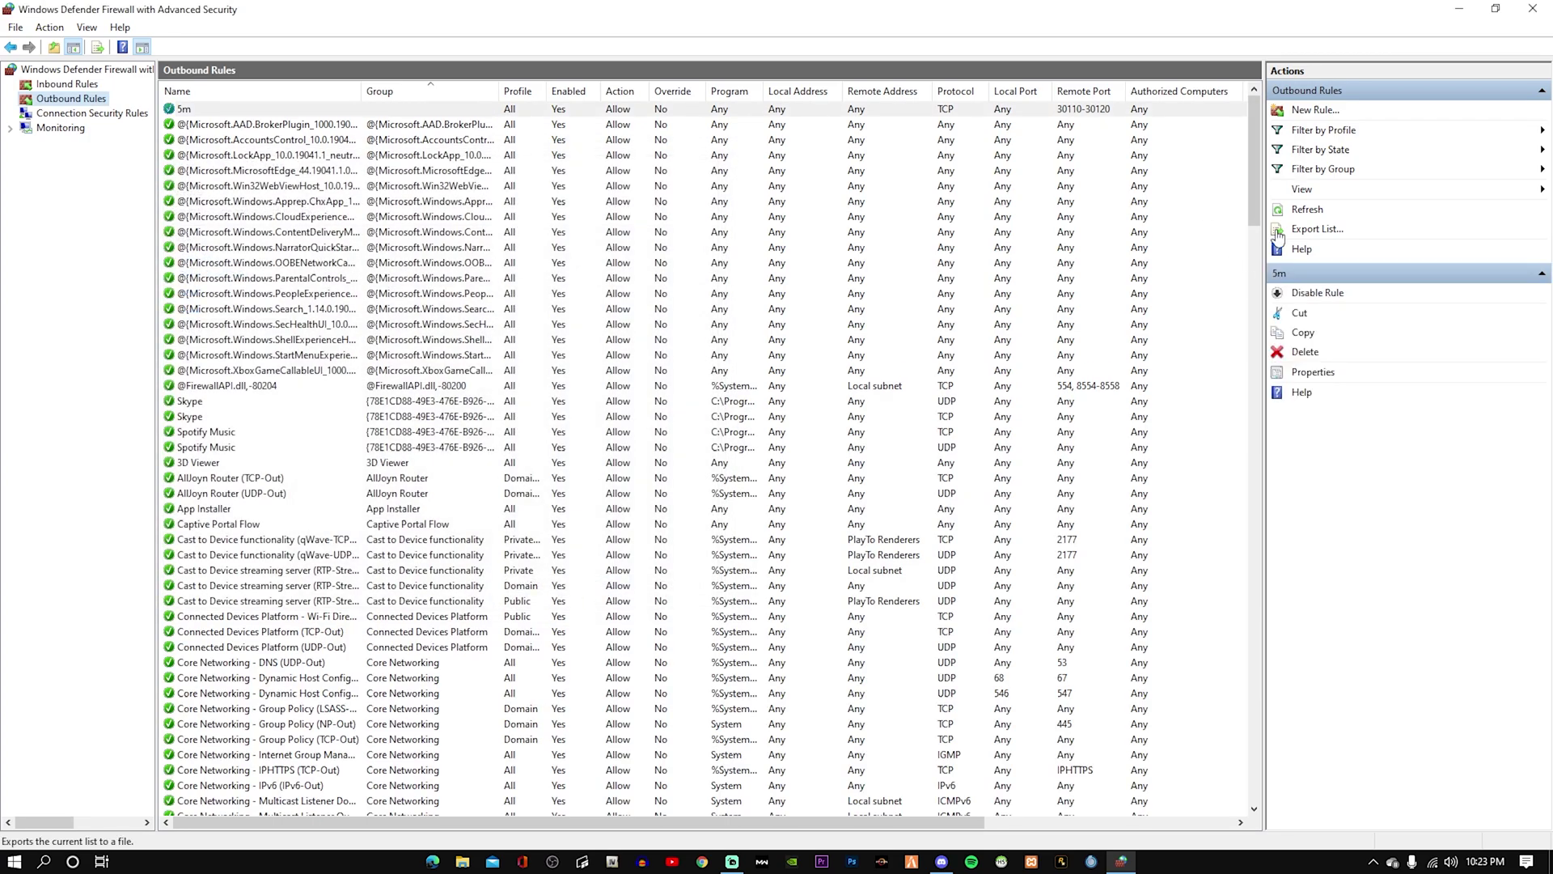
{"action": "left_click", "coordinate": [1343, 109]}
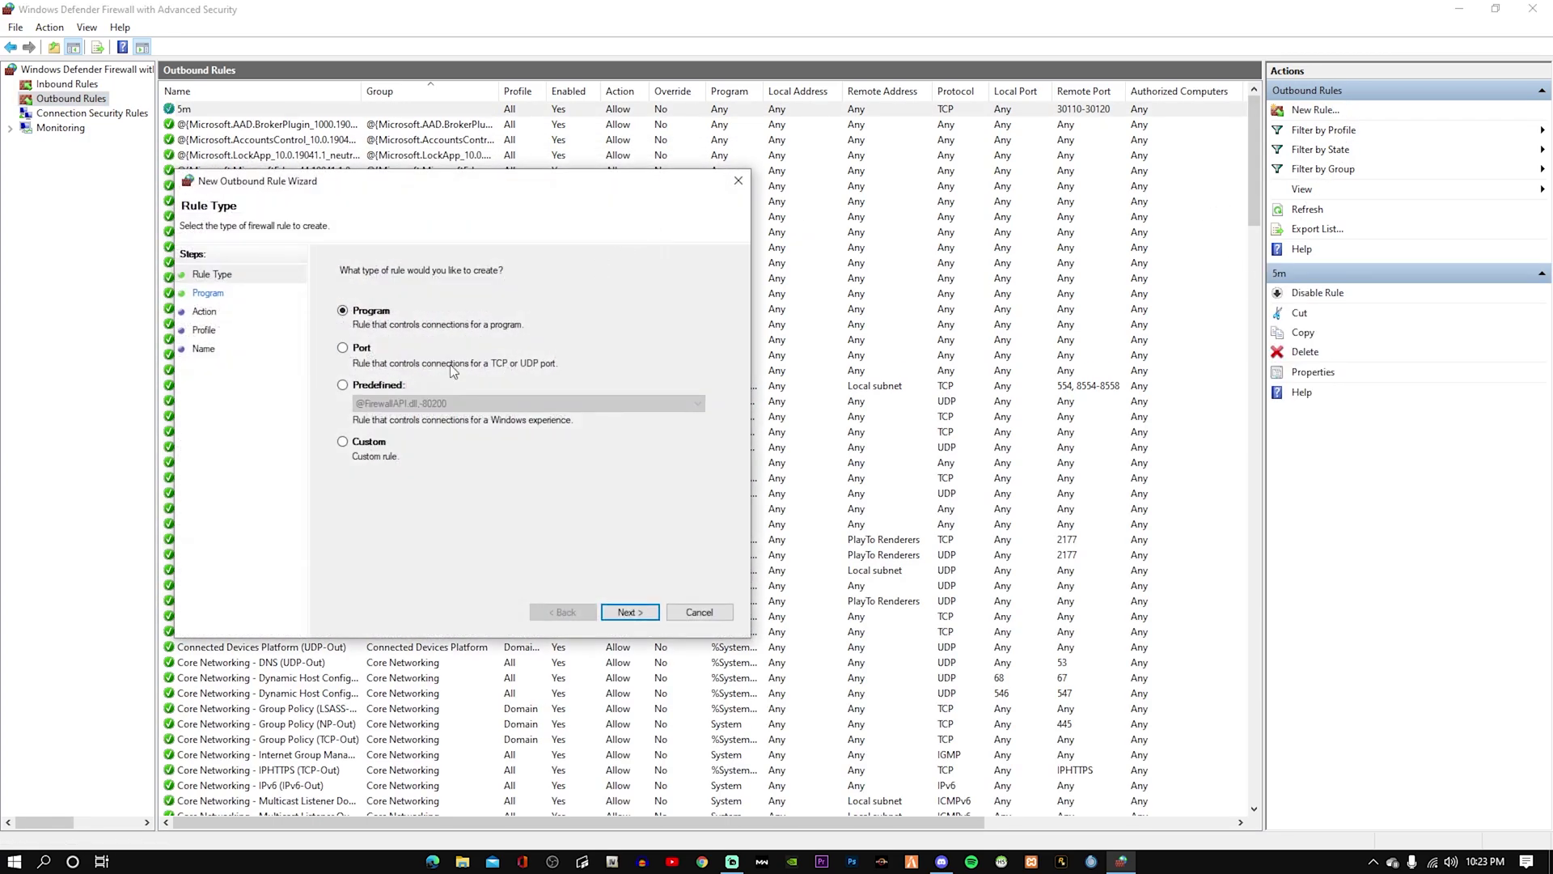
{"action": "left_click", "coordinate": [343, 348]}
{"action": "left_click", "coordinate": [630, 612]}
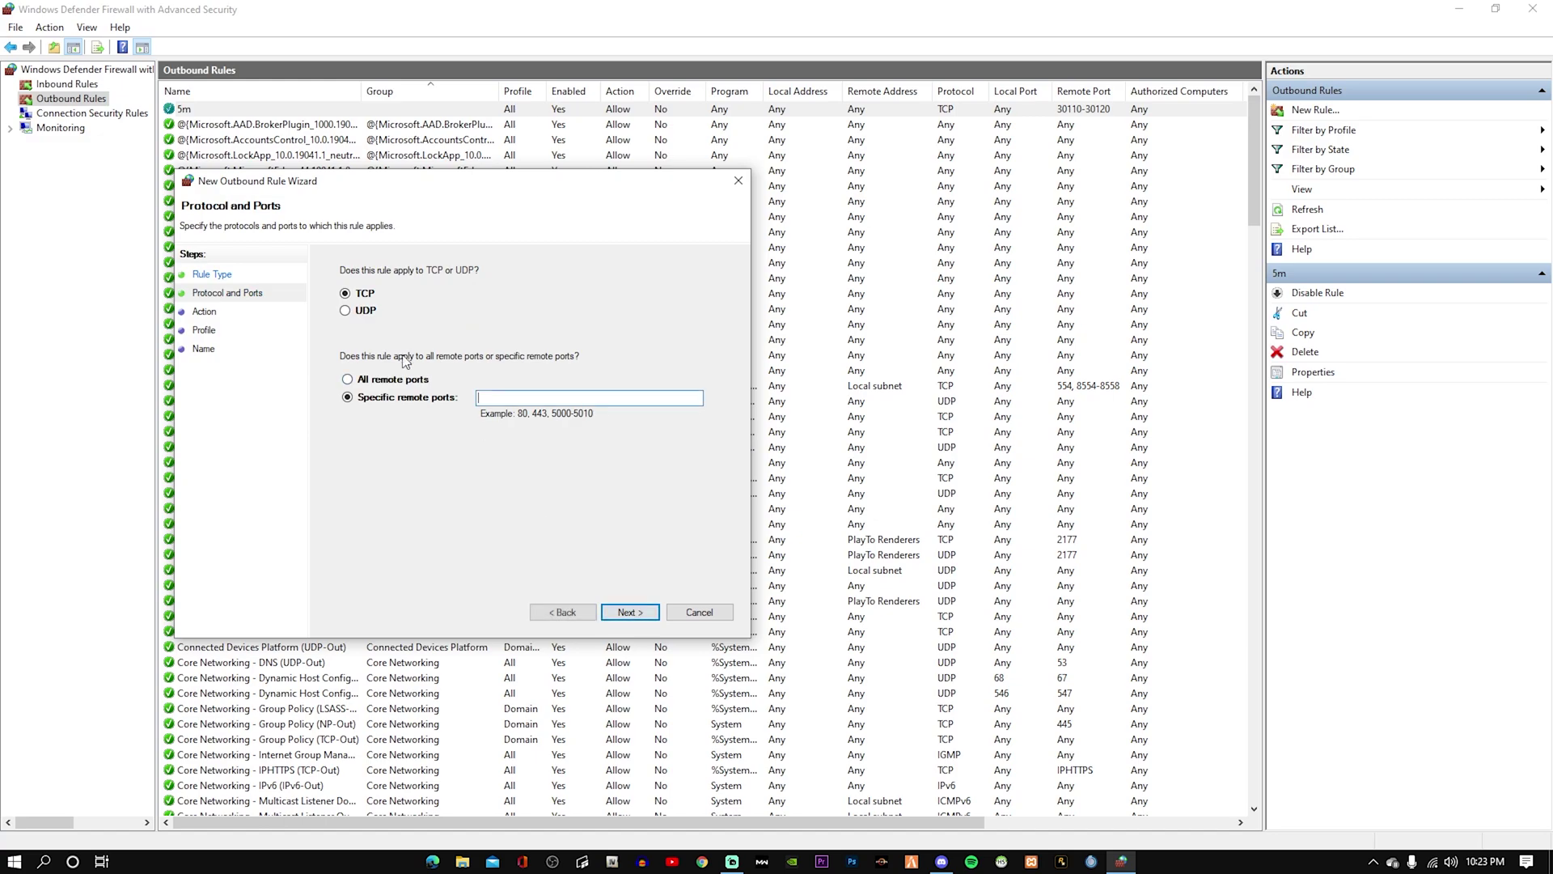
{"action": "left_click", "coordinate": [350, 311]}
{"action": "type", "text": "30110-30120"}
{"action": "left_click", "coordinate": [639, 613]}
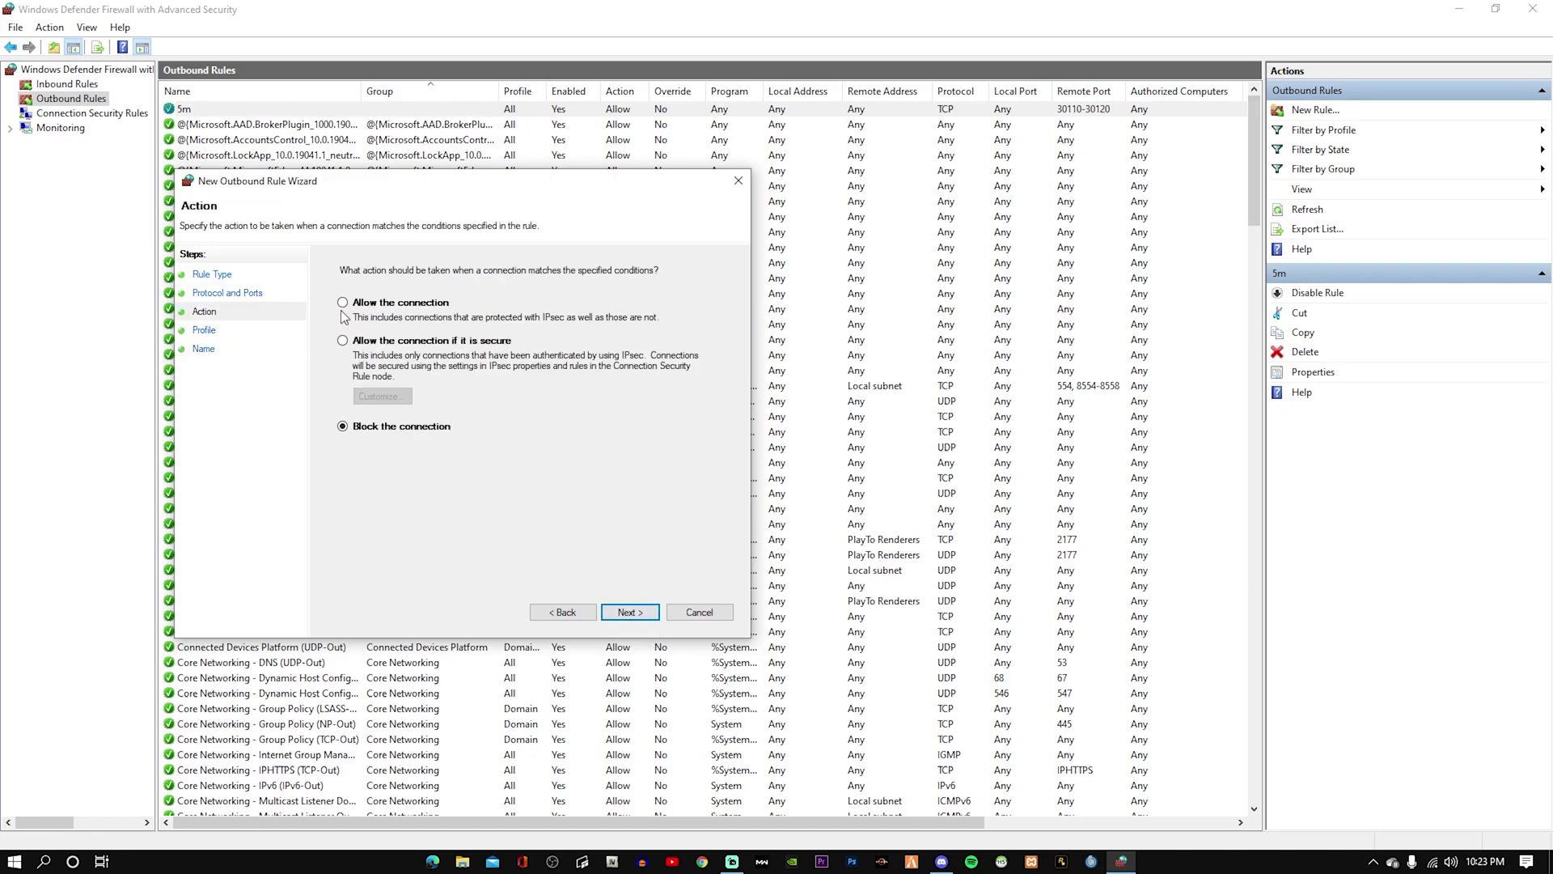
{"action": "left_click", "coordinate": [624, 612]}
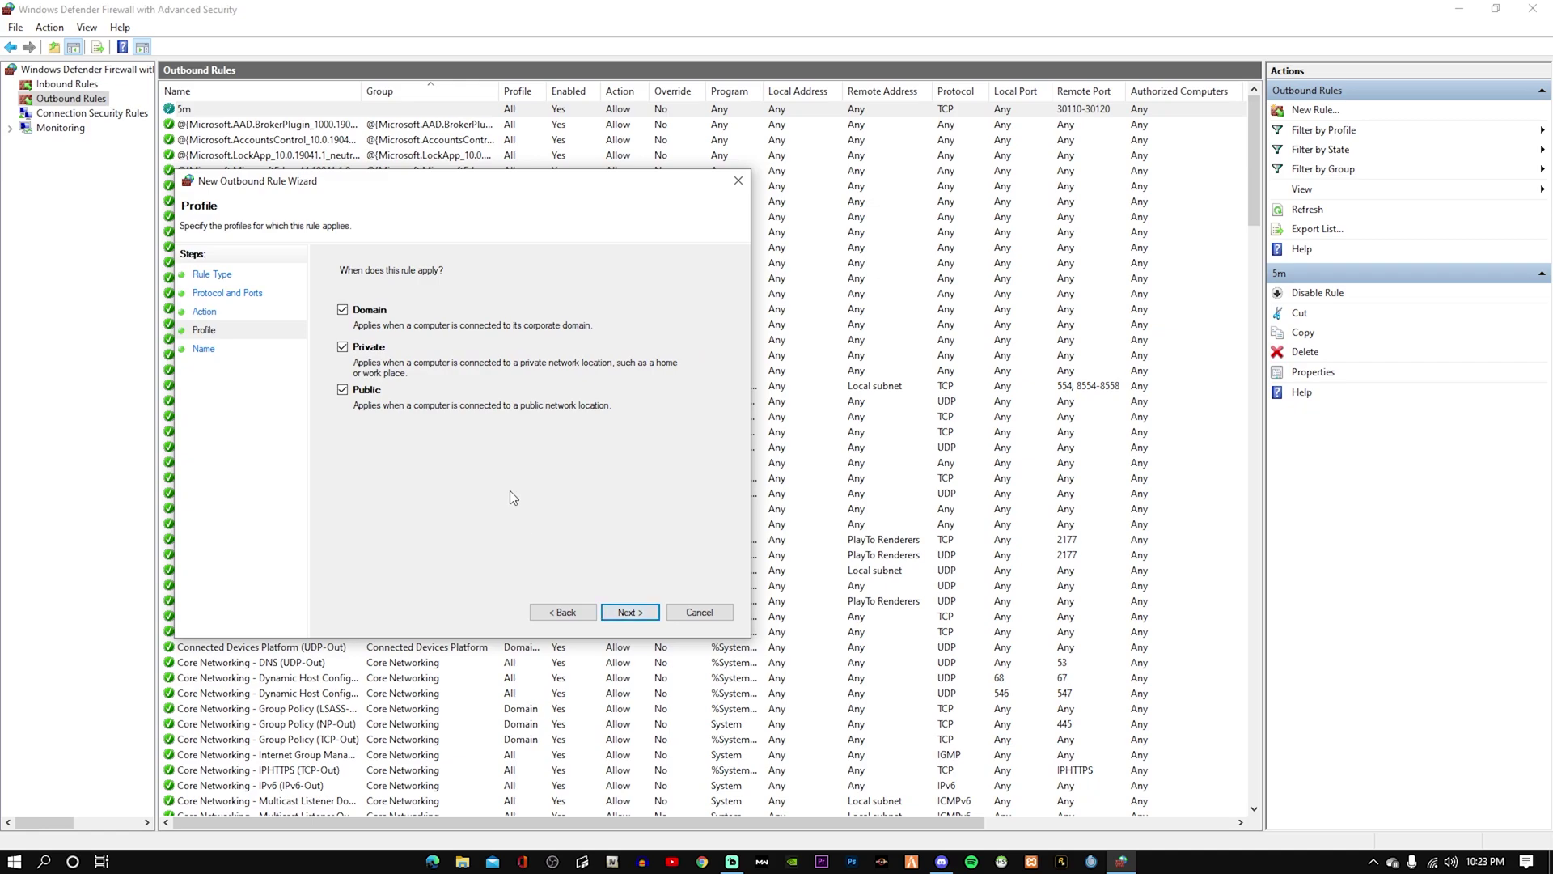
{"action": "left_click", "coordinate": [617, 614]}
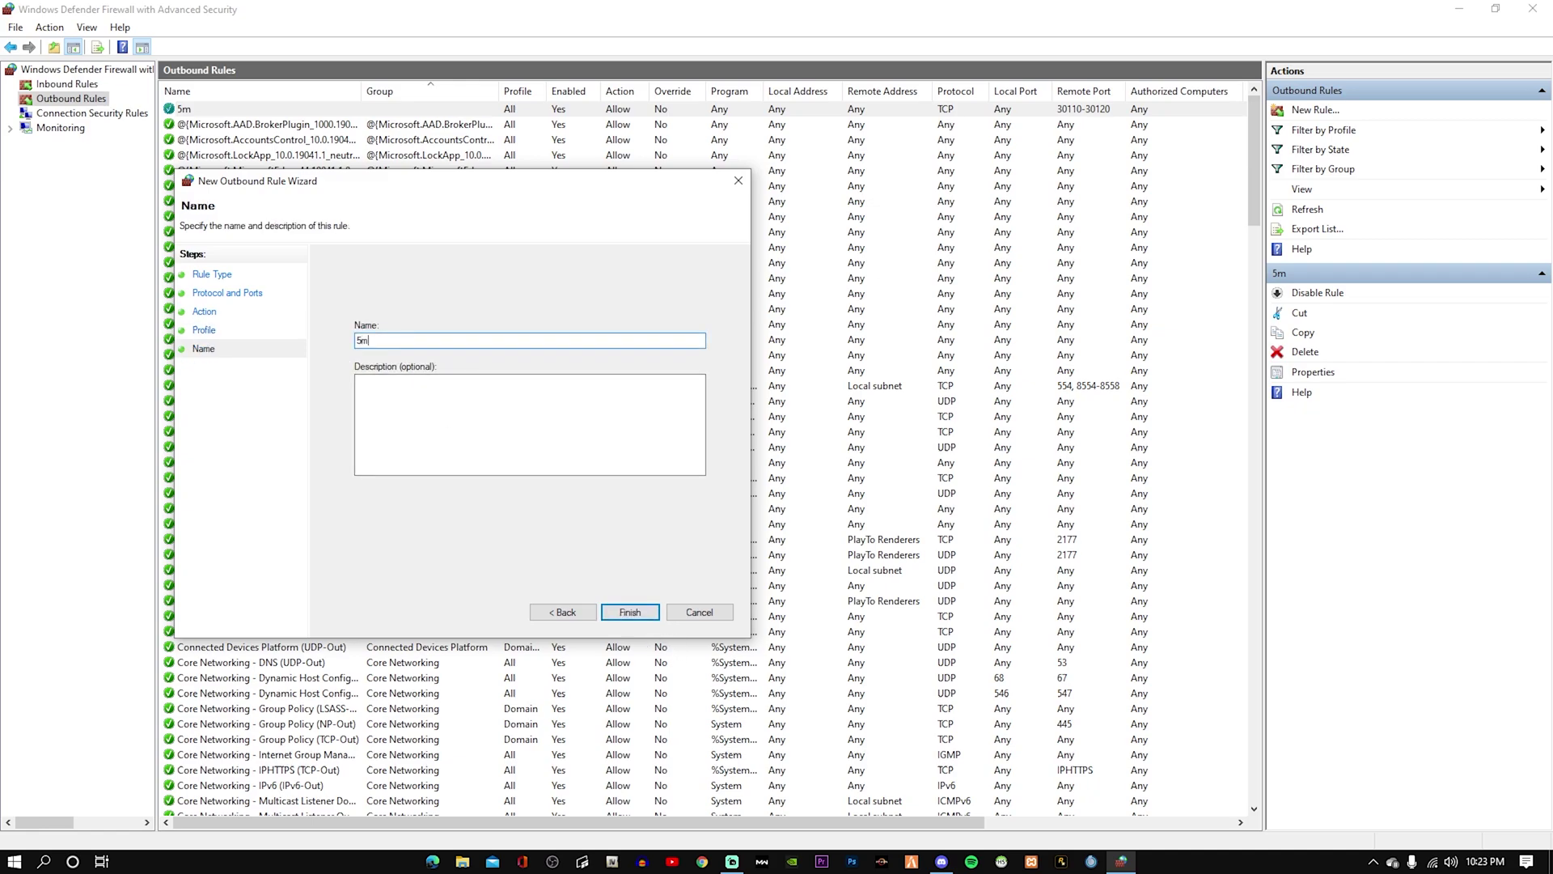
{"action": "left_click", "coordinate": [628, 612]}
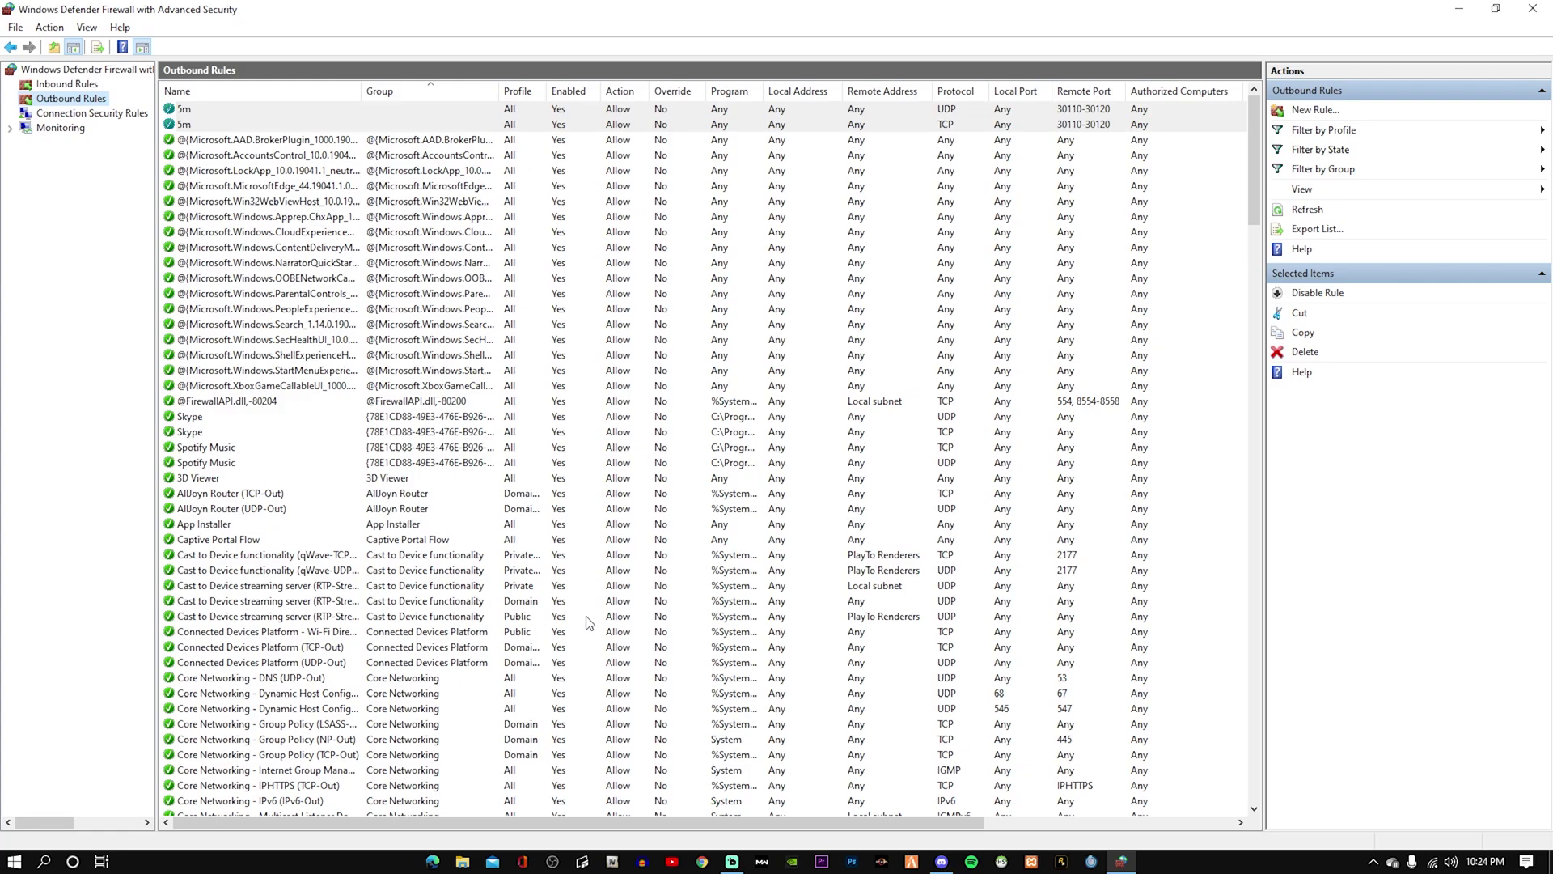
- Minimize the firewall and browse the JG-FXserver folder contents in File Explorer
{"action": "left_click", "coordinate": [1496, 9]}
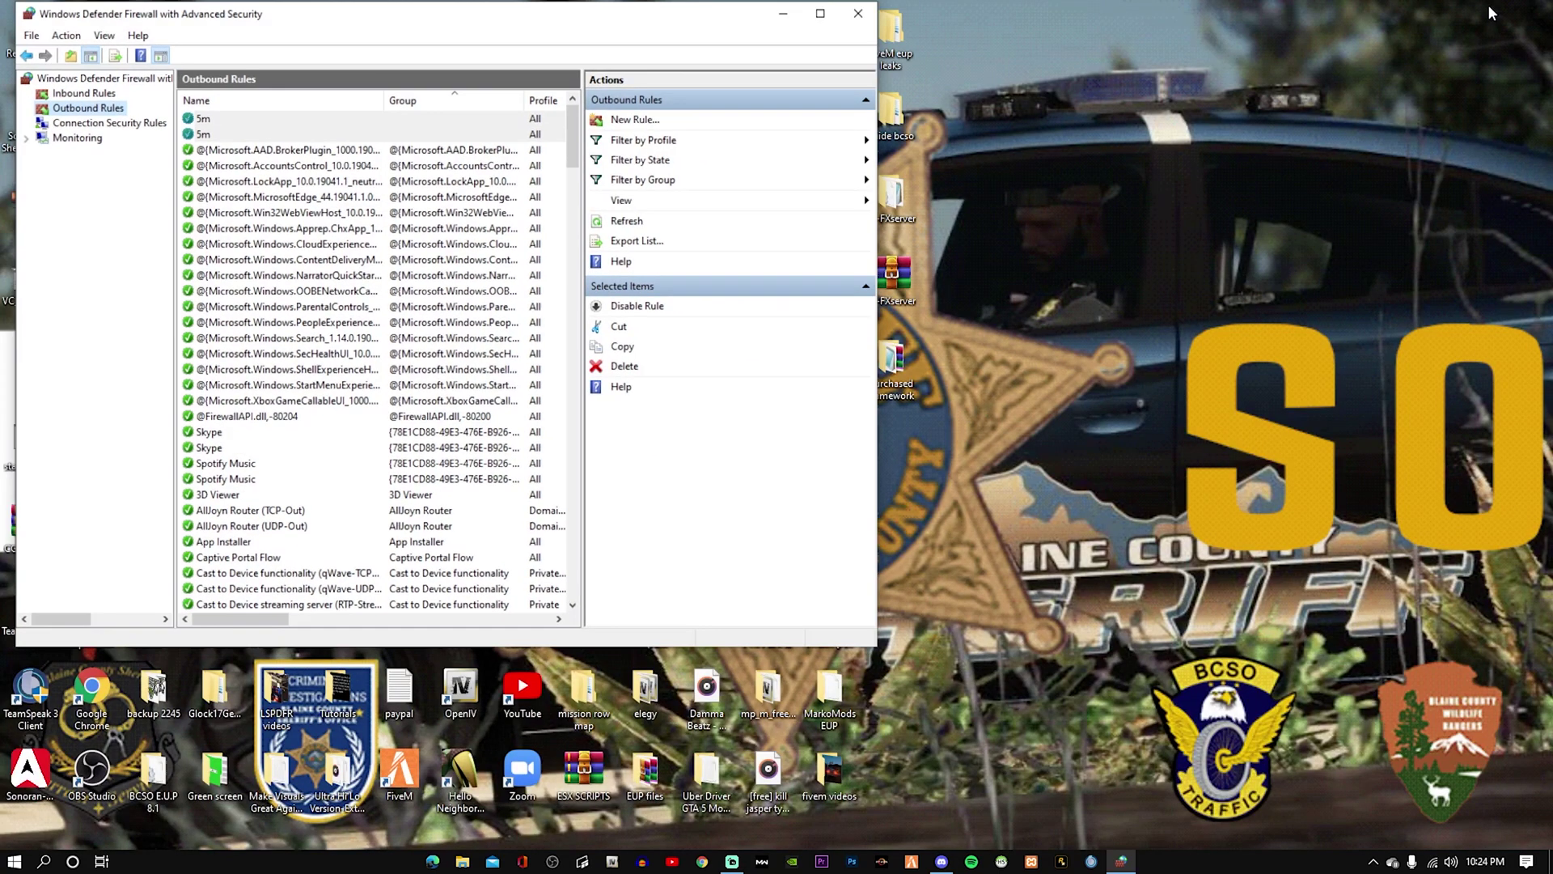
{"action": "left_click", "coordinate": [807, 38]}
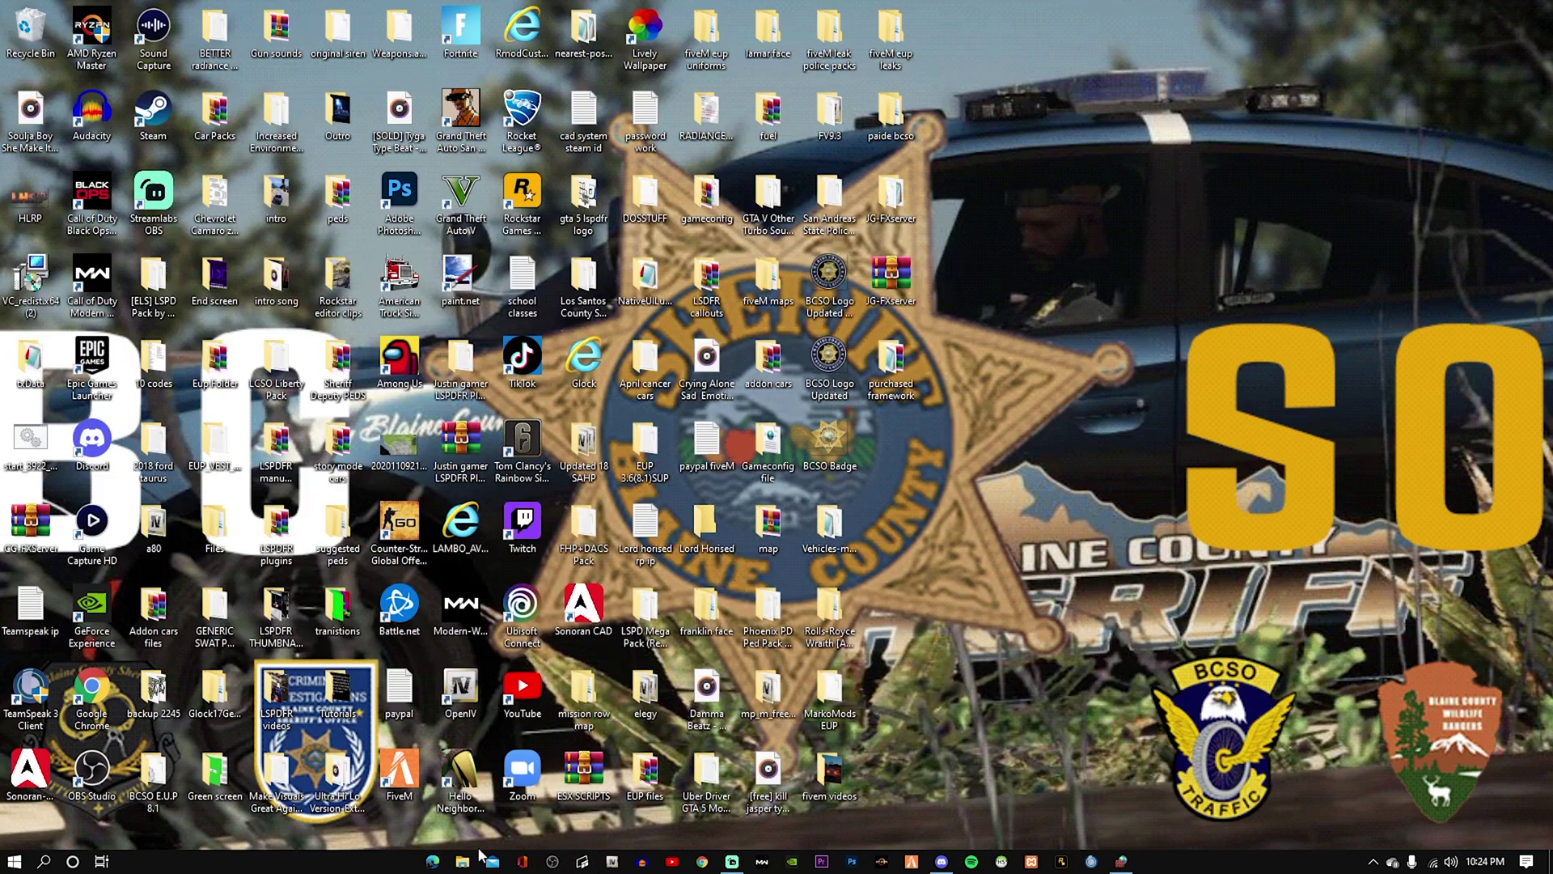
{"action": "left_click", "coordinate": [461, 860]}
{"action": "left_click", "coordinate": [243, 388]}
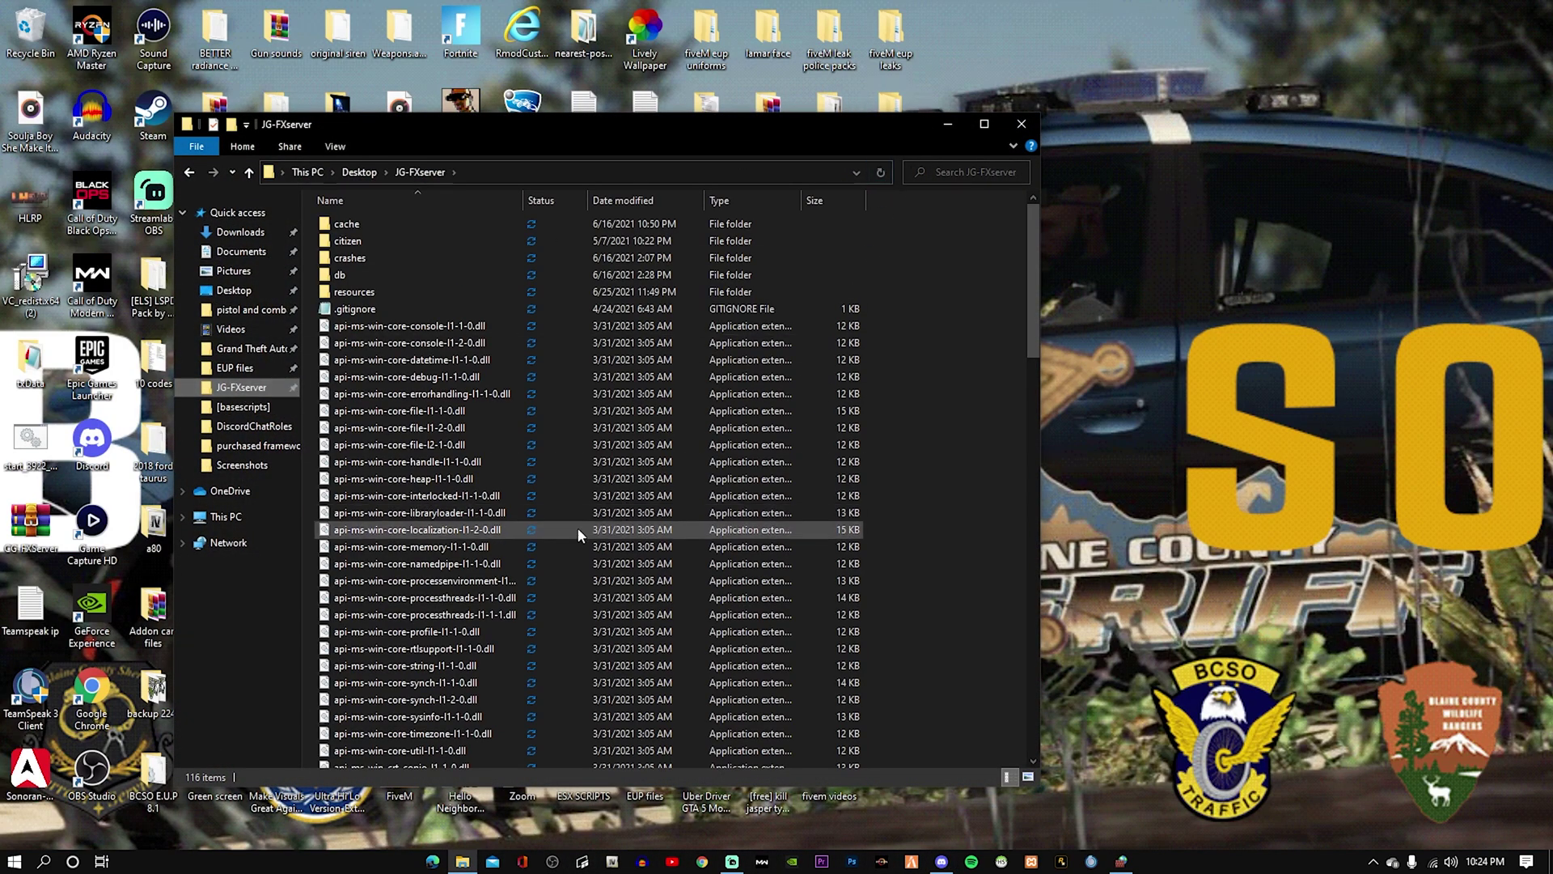
{"action": "scroll", "coordinate": [578, 352], "scroll_direction": "down", "scroll_amount": 10}
{"action": "scroll", "coordinate": [685, 506], "scroll_direction": "down", "scroll_amount": 10}
{"action": "scroll", "coordinate": [686, 510], "scroll_direction": "up", "scroll_amount": 20}
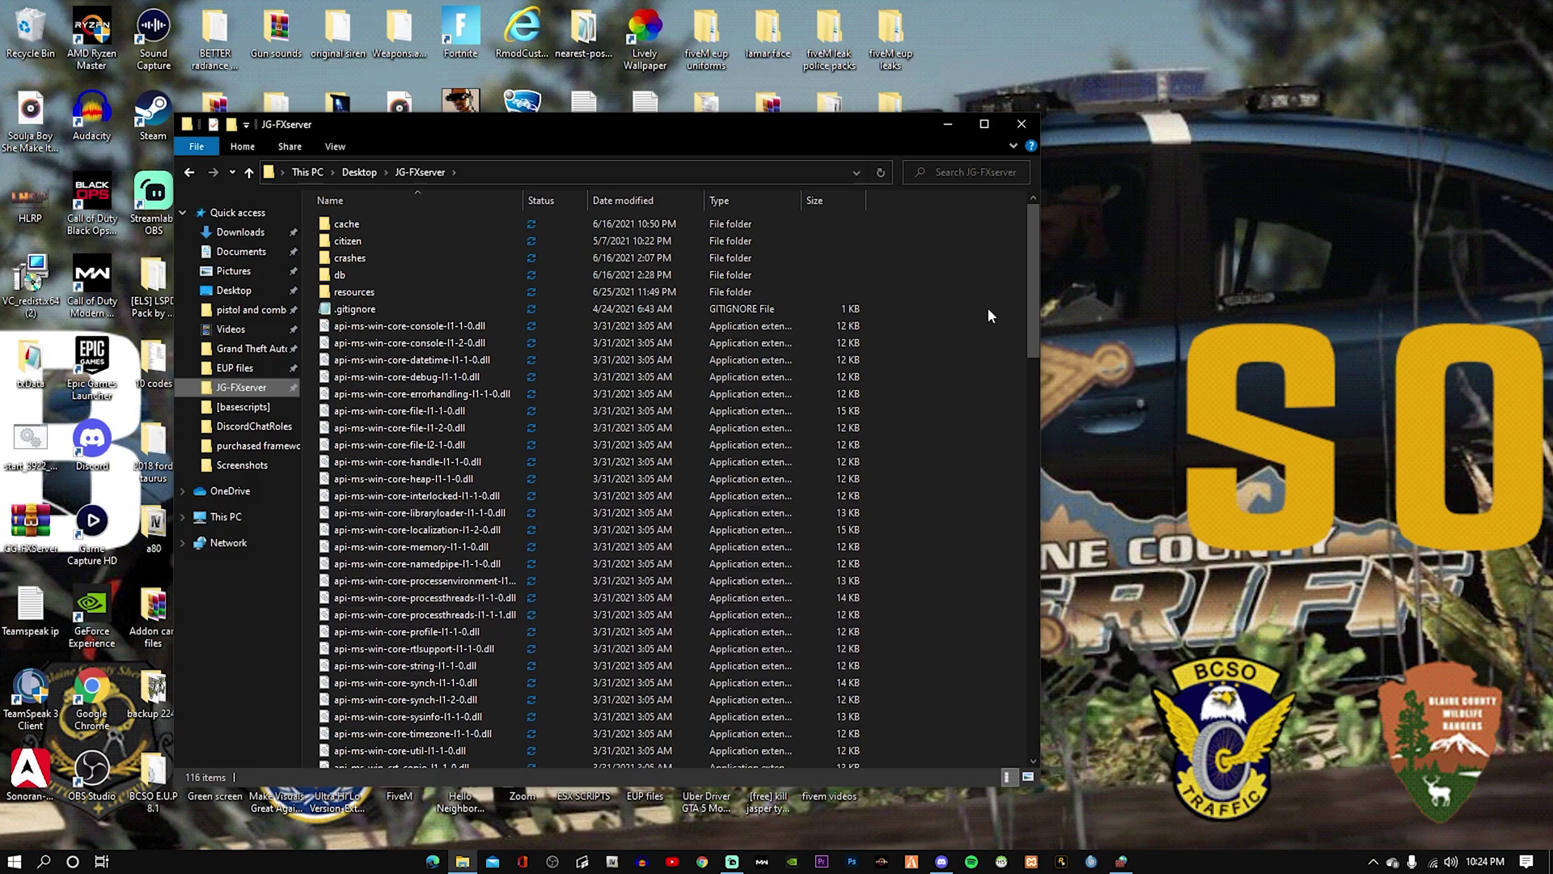
{"action": "scroll", "coordinate": [1032, 319], "scroll_direction": "down", "scroll_amount": 3}
{"action": "scroll", "coordinate": [1031, 319], "scroll_direction": "up", "scroll_amount": 3}
{"action": "mouse_move", "coordinate": [945, 864]}
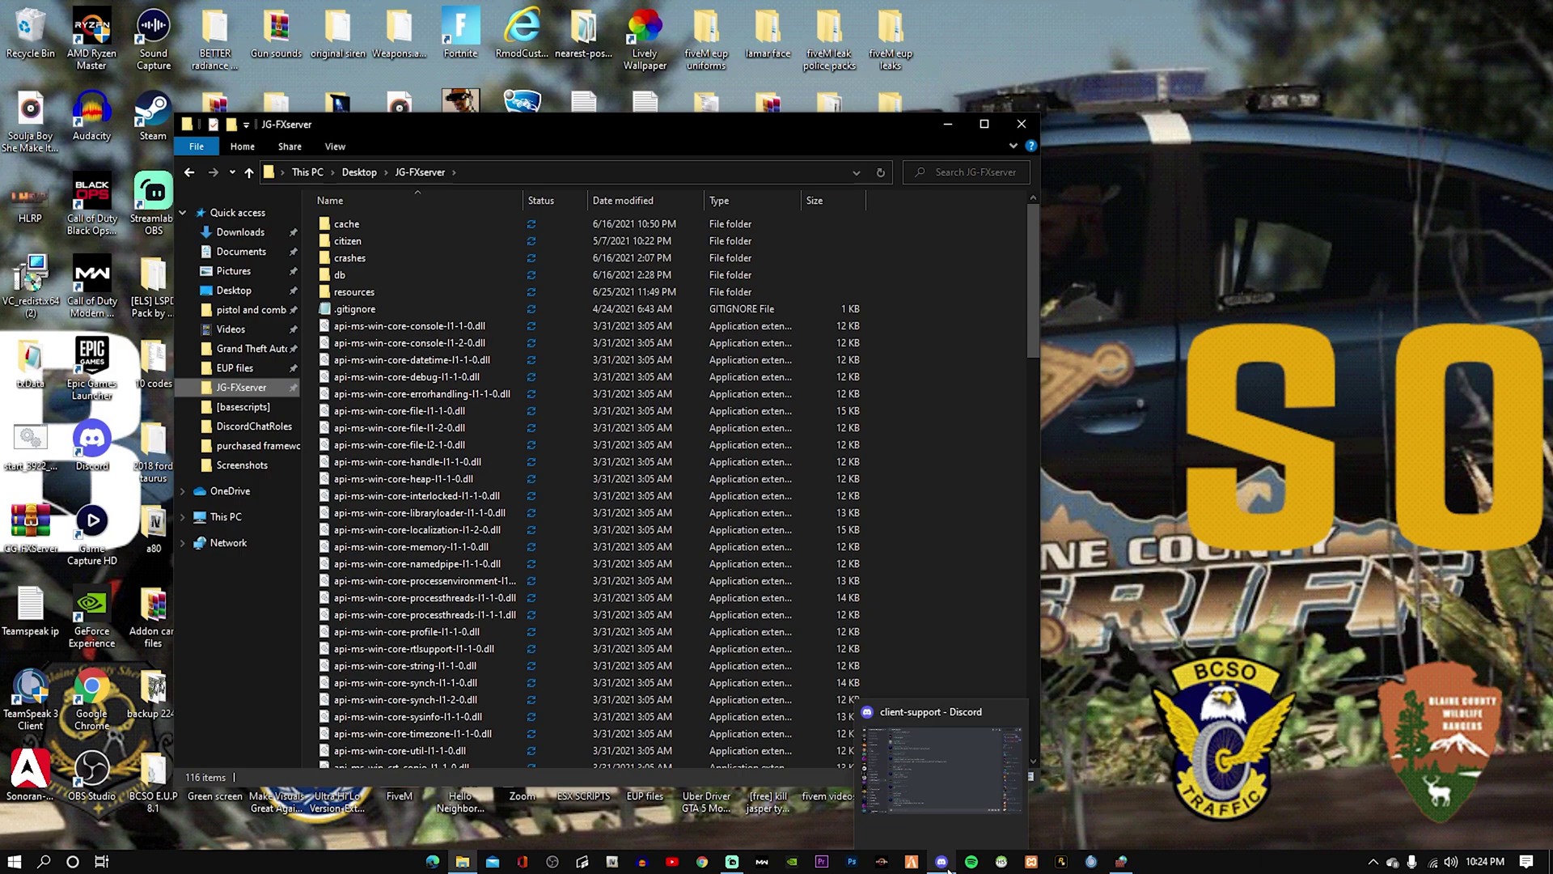